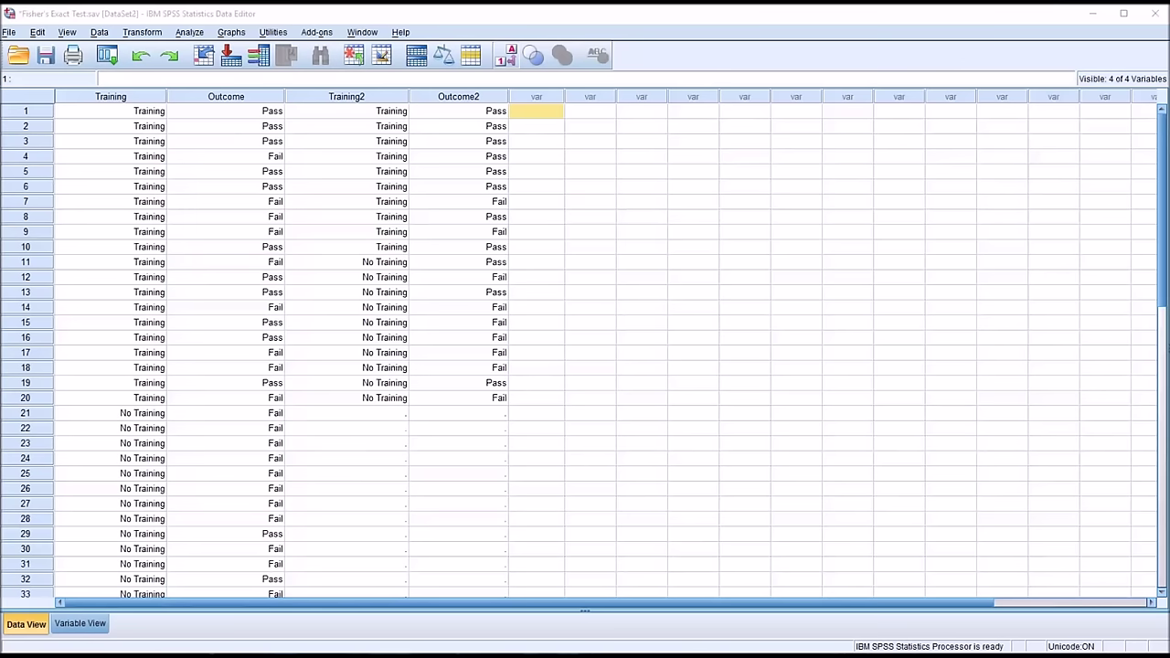
Inspect the Training, Outcome, Training2 and Outcome2 columns in the data grid
{"action": "left_click", "coordinate": [537, 110]}
{"action": "left_click", "coordinate": [110, 97]}
{"action": "left_click", "coordinate": [188, 96]}
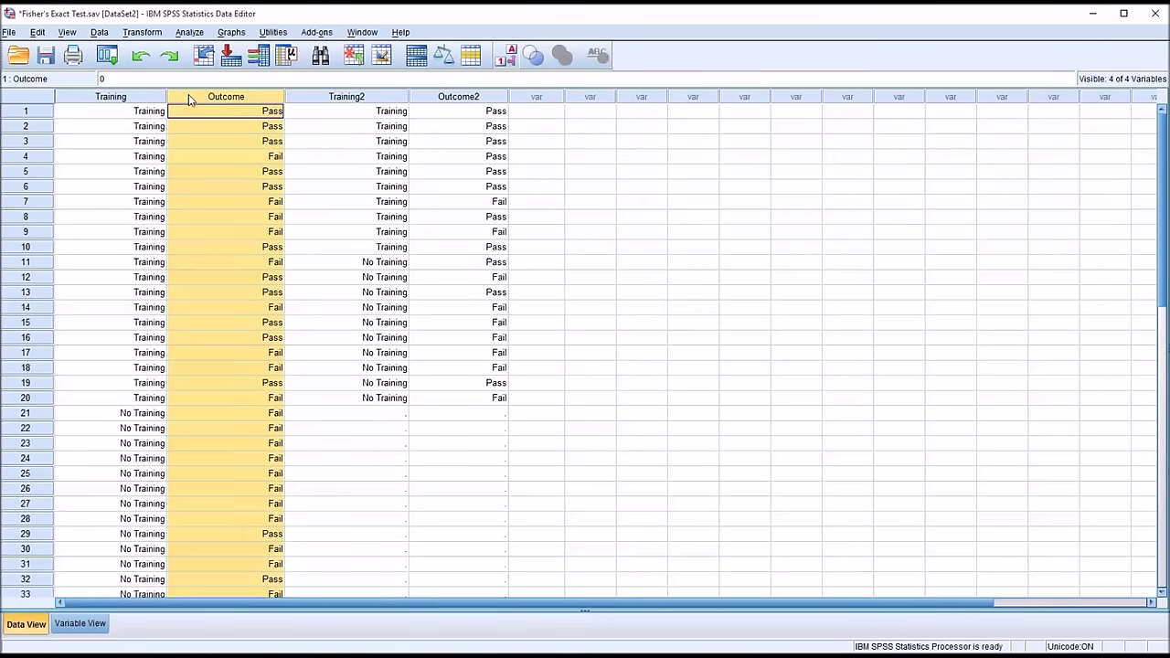
{"action": "left_click", "coordinate": [335, 97]}
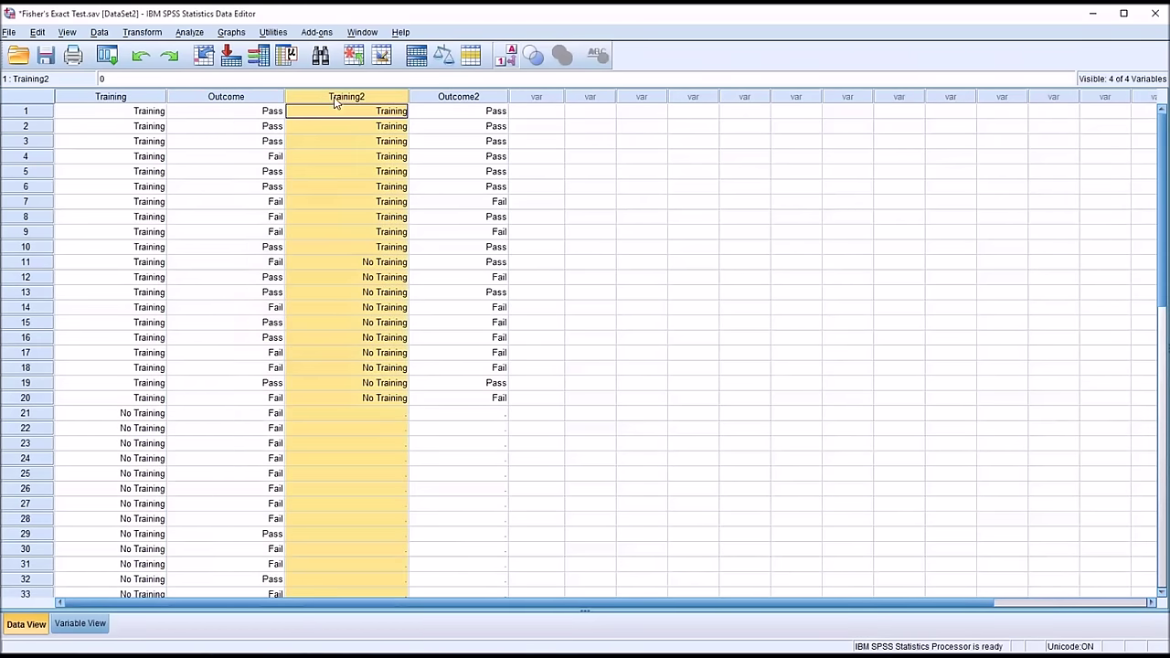
{"action": "left_click", "coordinate": [436, 97]}
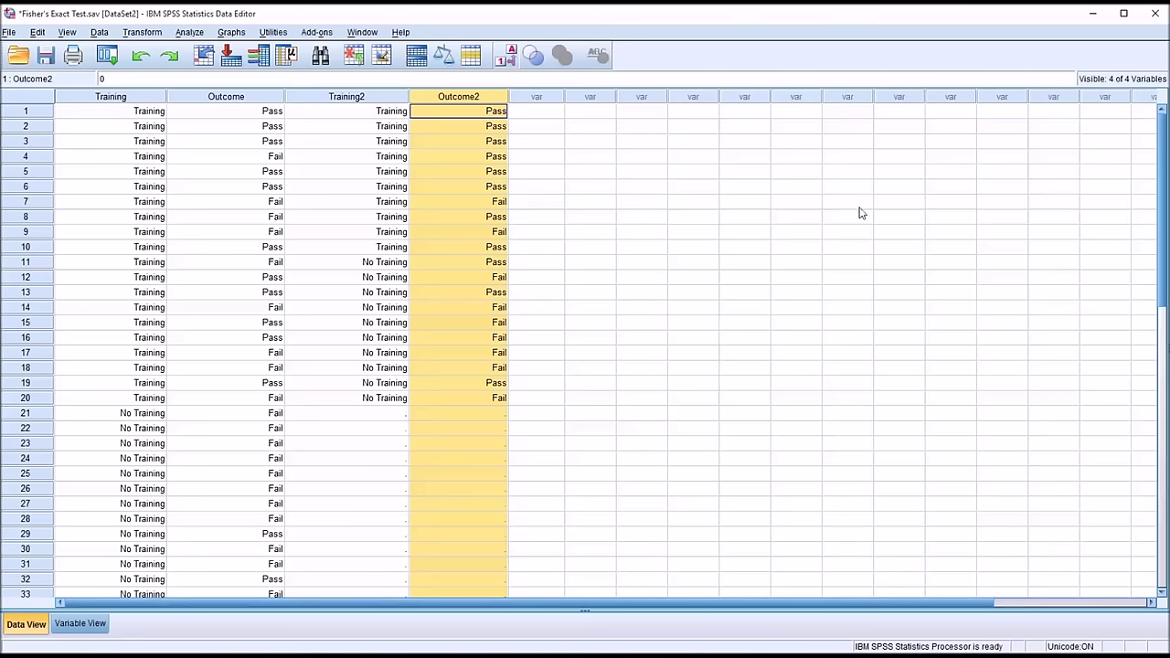
{"action": "left_click", "coordinate": [117, 98]}
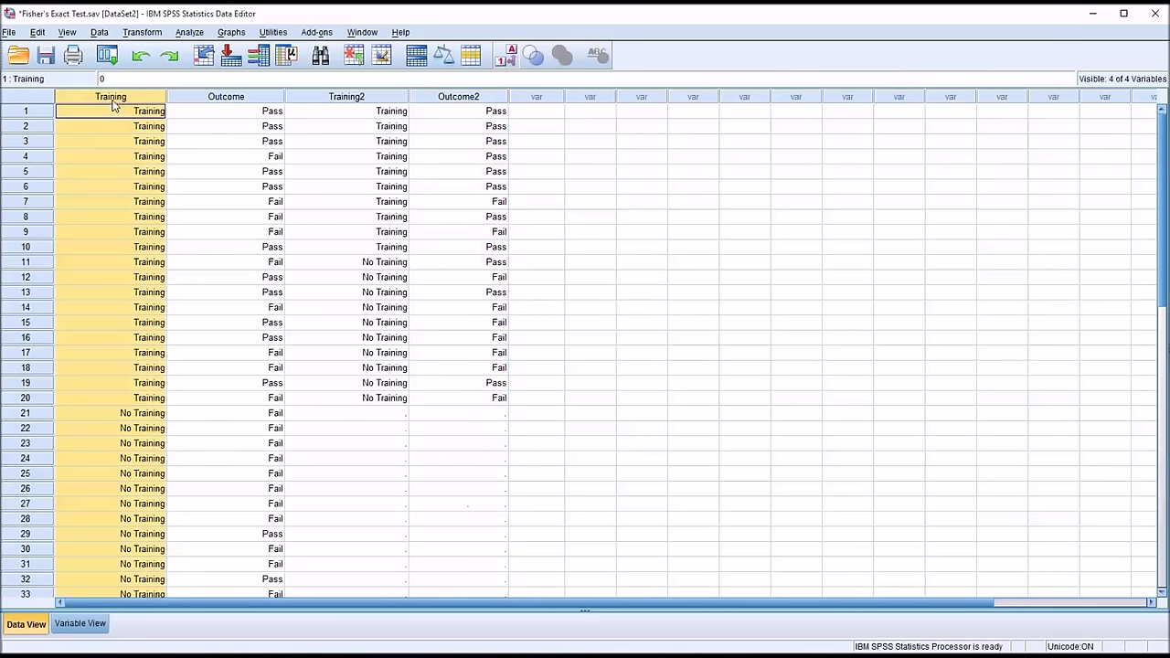
{"action": "double_click", "coordinate": [120, 111]}
{"action": "left_click", "coordinate": [120, 126]}
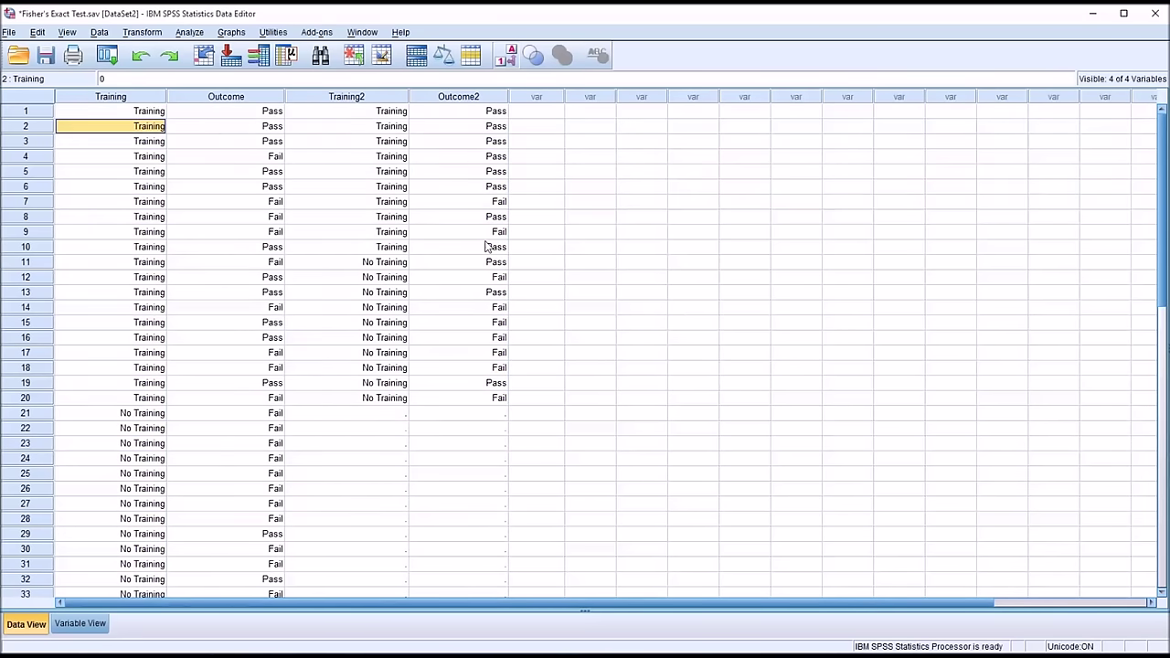
{"action": "scroll", "coordinate": [1162, 222], "scroll_direction": "down", "scroll_amount": 5}
{"action": "scroll", "coordinate": [1150, 248], "scroll_direction": "up", "scroll_amount": 5}
{"action": "left_click", "coordinate": [356, 97]}
{"action": "left_click", "coordinate": [452, 97]}
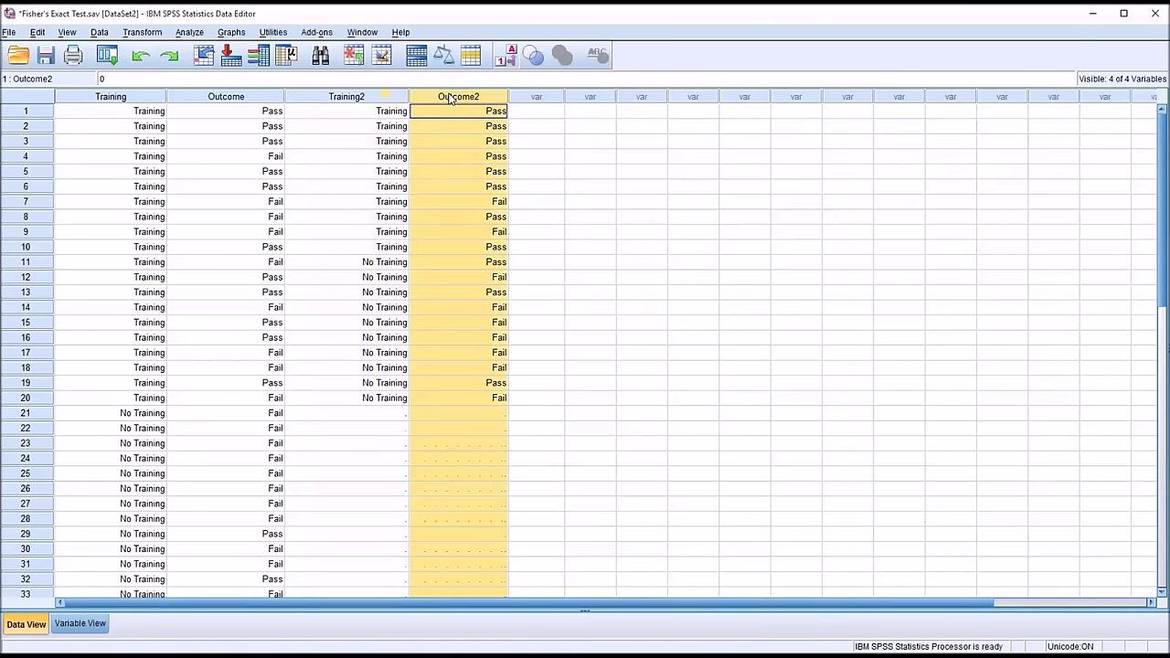
{"action": "left_click", "coordinate": [518, 116]}
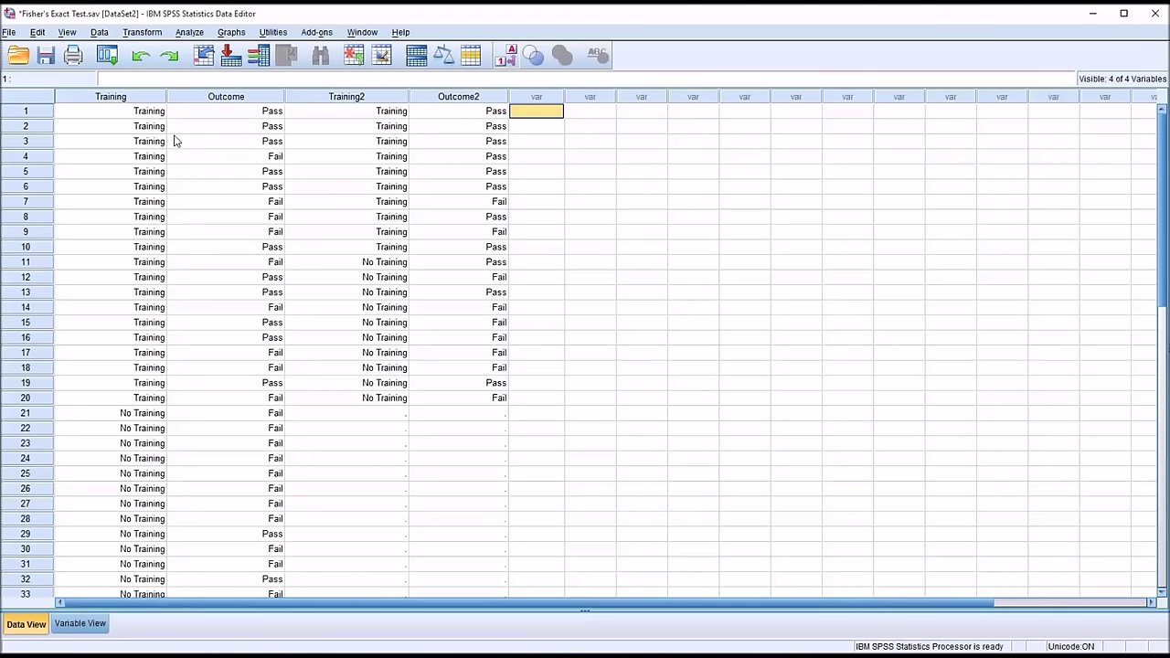
Check Training and Outcome values, toggling value labels to numeric codes and back
{"action": "left_click", "coordinate": [89, 119]}
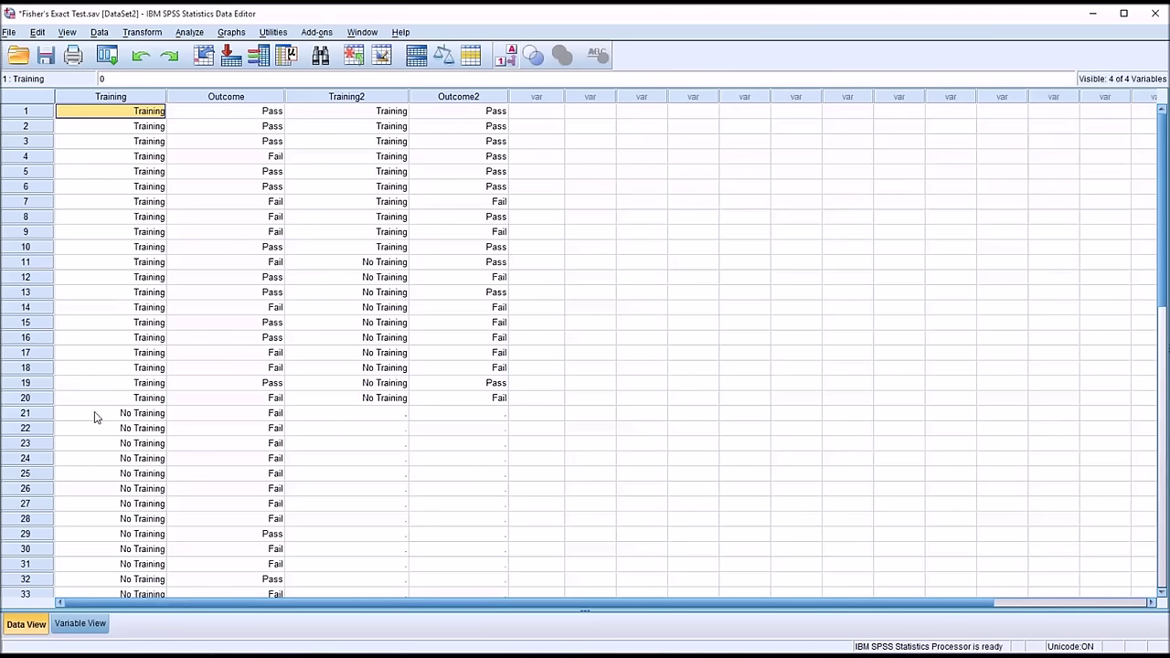
{"action": "left_click", "coordinate": [226, 97]}
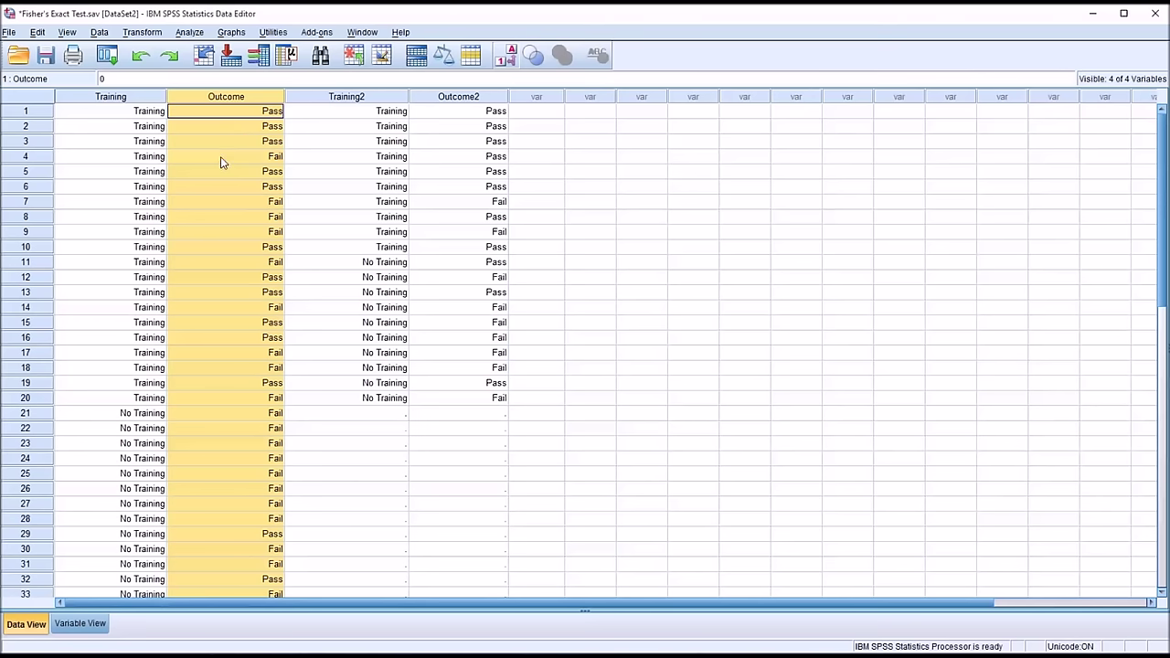
{"action": "left_click", "coordinate": [221, 156]}
{"action": "left_click", "coordinate": [220, 113]}
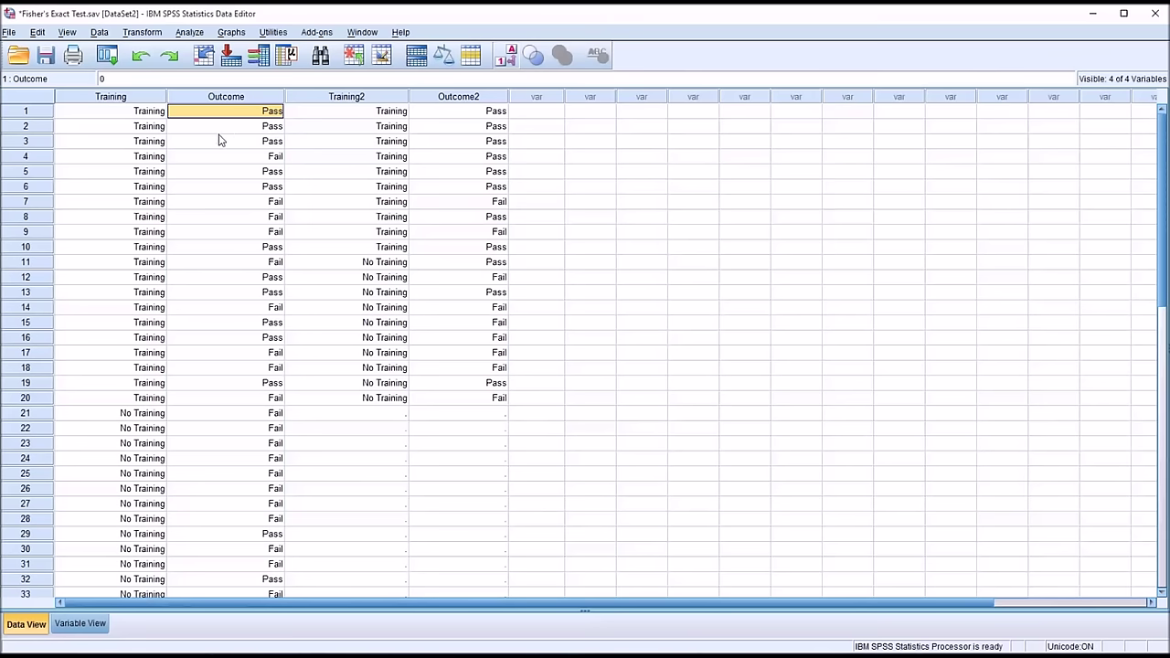
{"action": "left_click", "coordinate": [232, 102]}
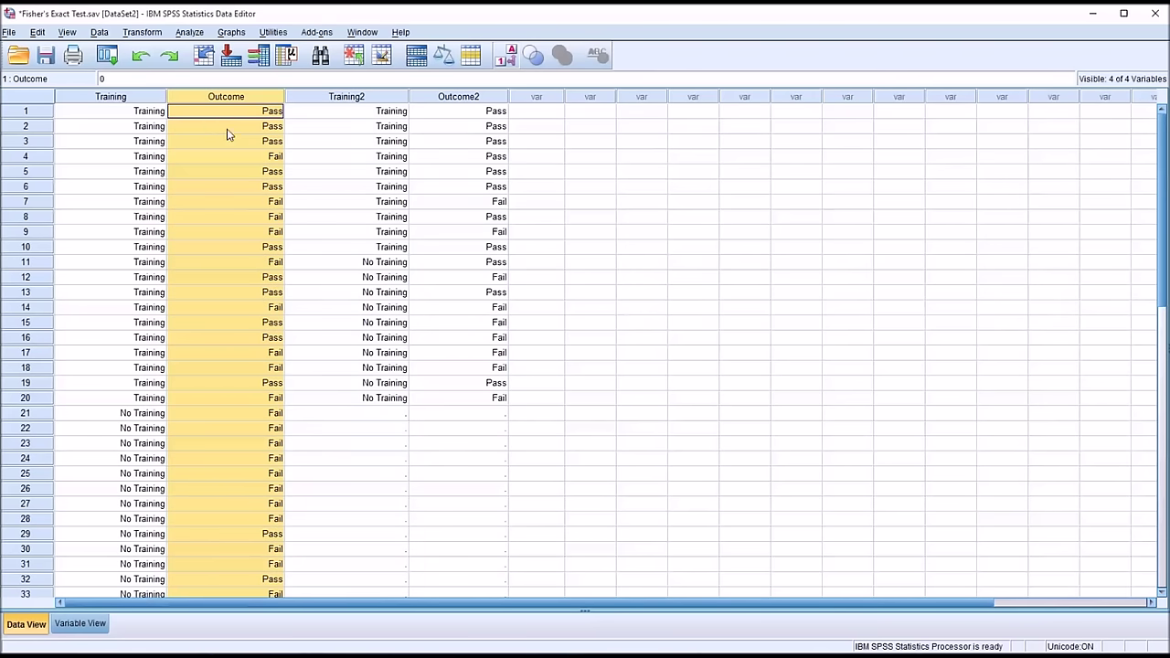
{"action": "left_click", "coordinate": [126, 100]}
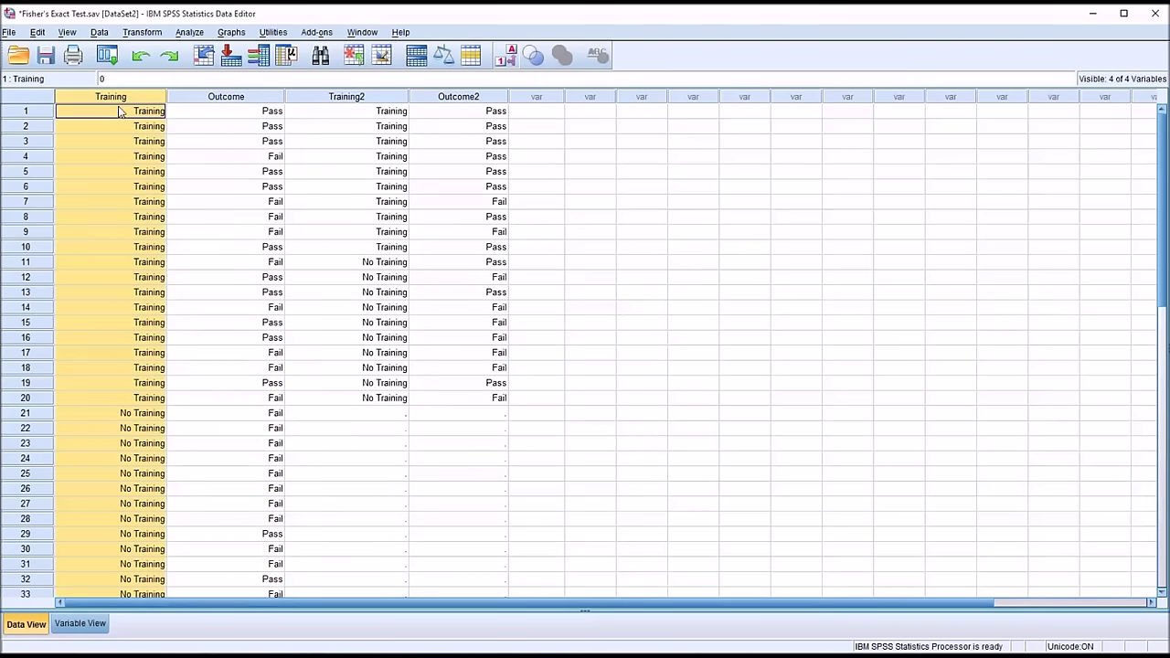
{"action": "left_click", "coordinate": [506, 55]}
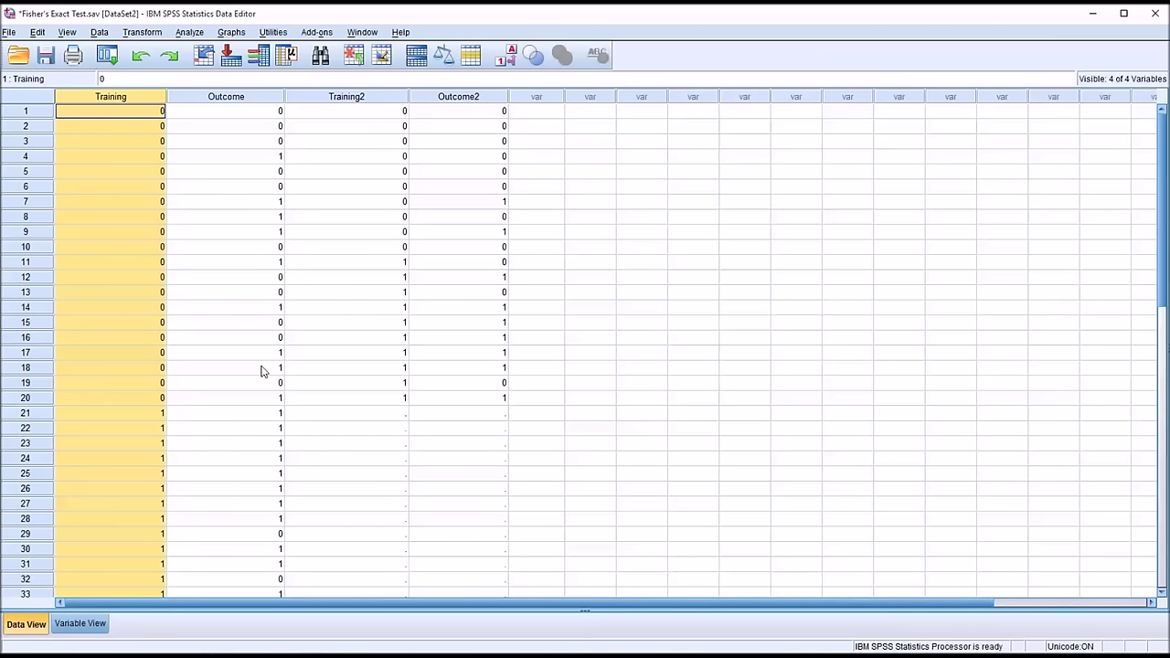
{"action": "left_click", "coordinate": [506, 56]}
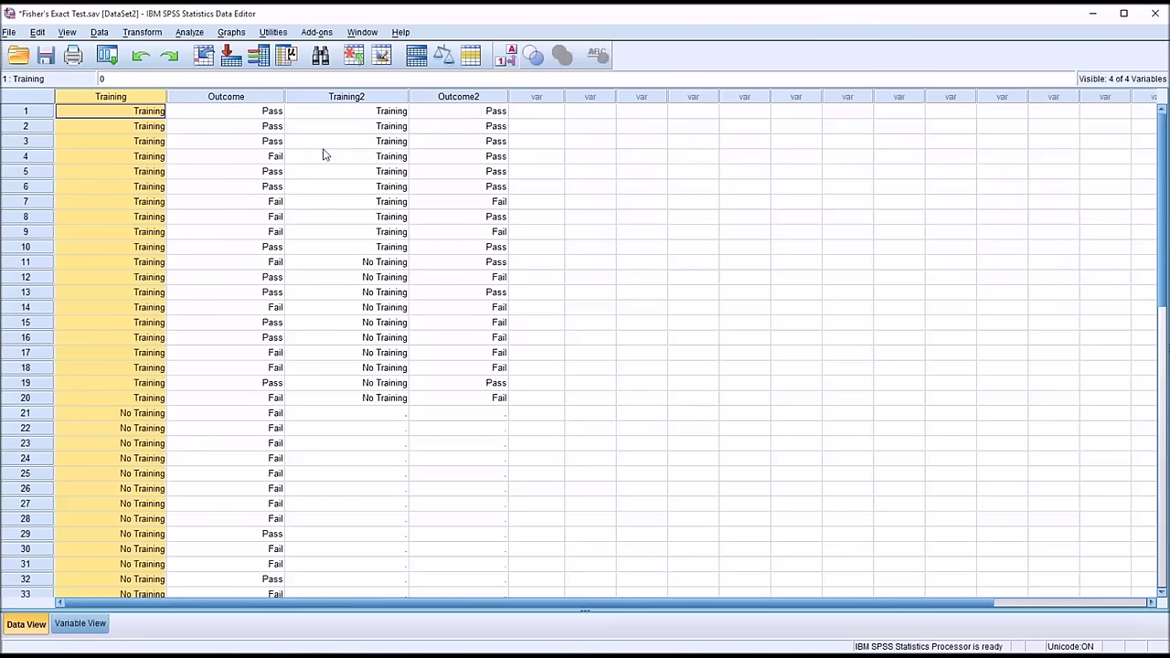
Review the row 1 and row 2 Training and Outcome values in the data grid
{"action": "double_click", "coordinate": [122, 113]}
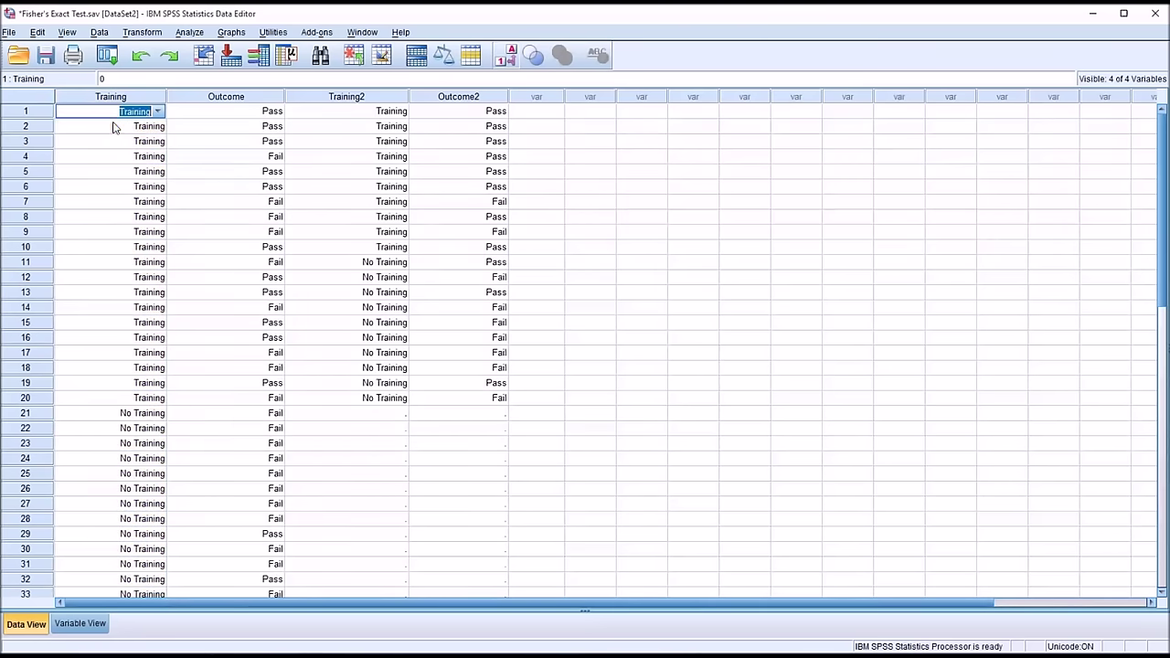
{"action": "left_click", "coordinate": [114, 128]}
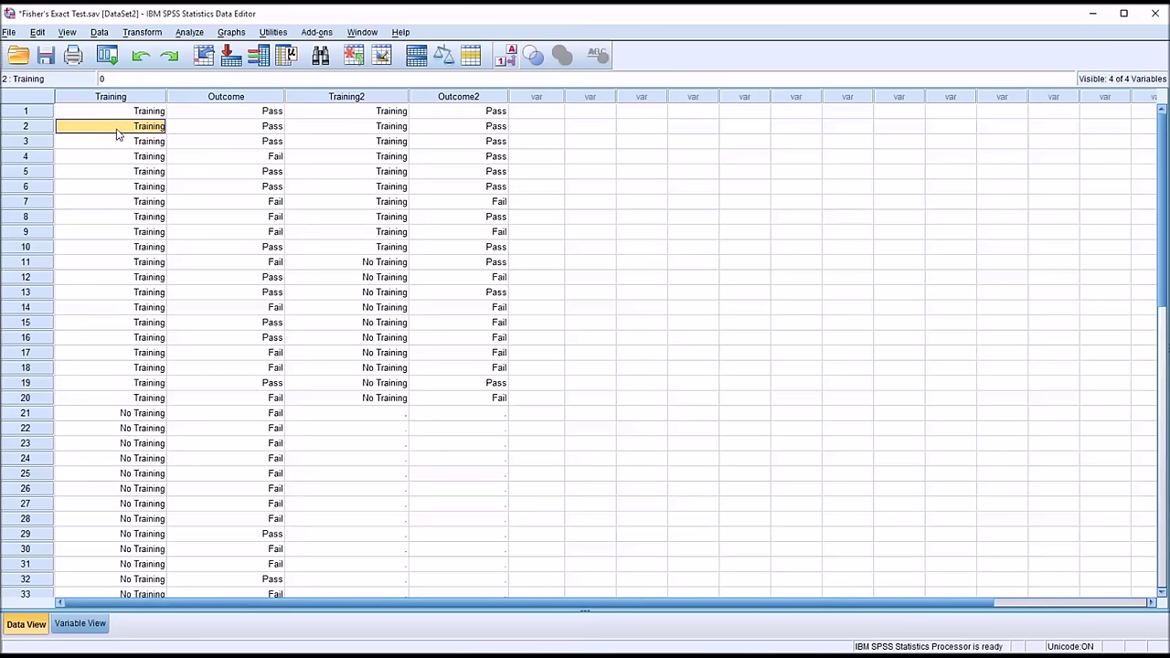
{"action": "left_click", "coordinate": [226, 132]}
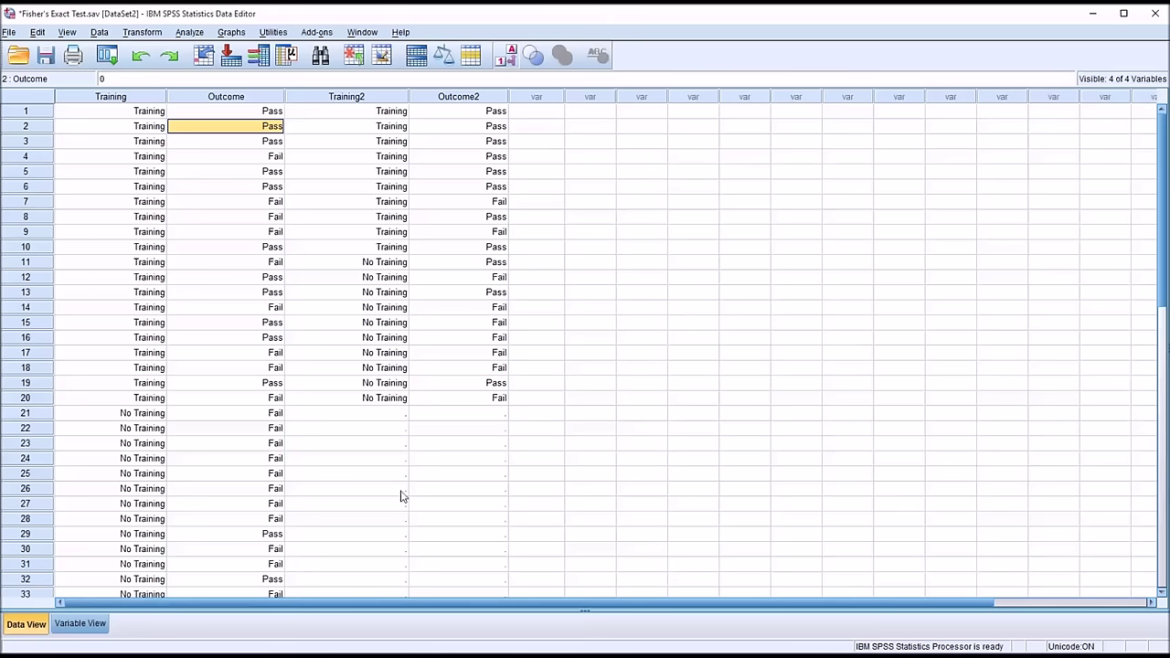
{"action": "left_click", "coordinate": [99, 117]}
{"action": "left_click", "coordinate": [192, 119]}
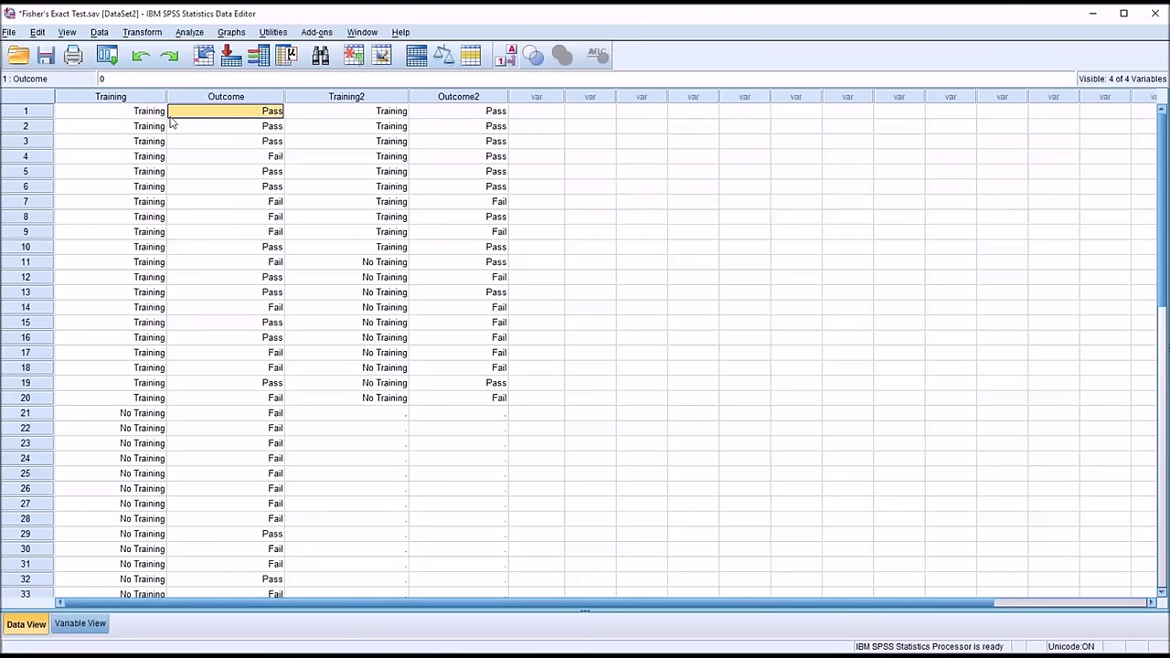
{"action": "left_click", "coordinate": [92, 117]}
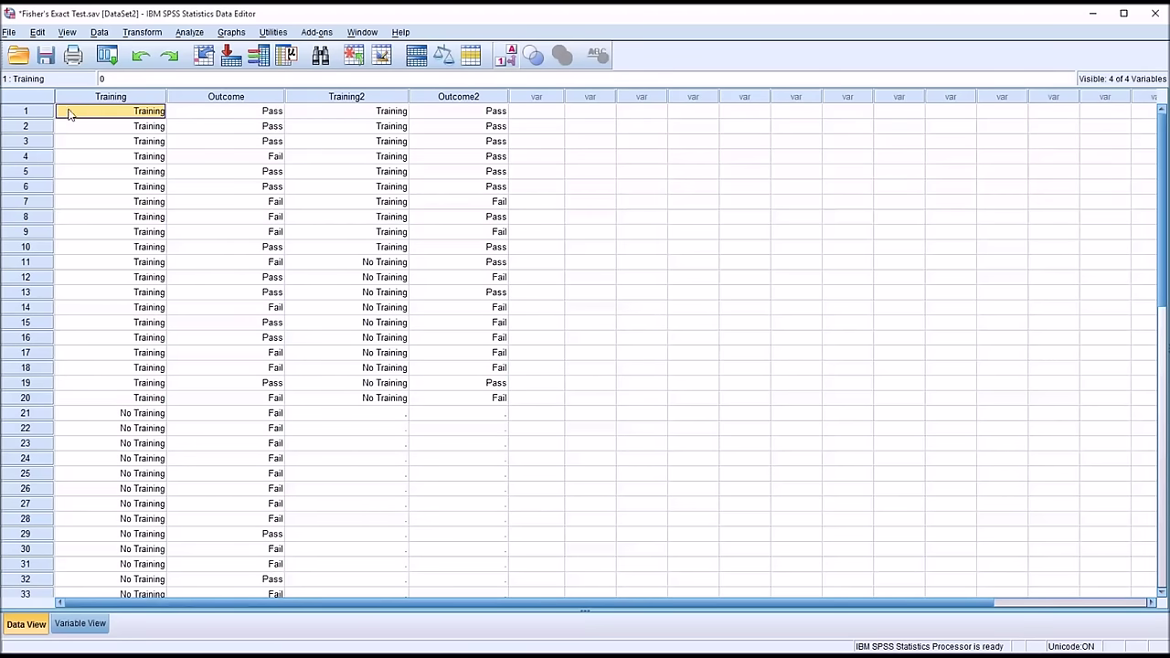
{"action": "left_click", "coordinate": [189, 116]}
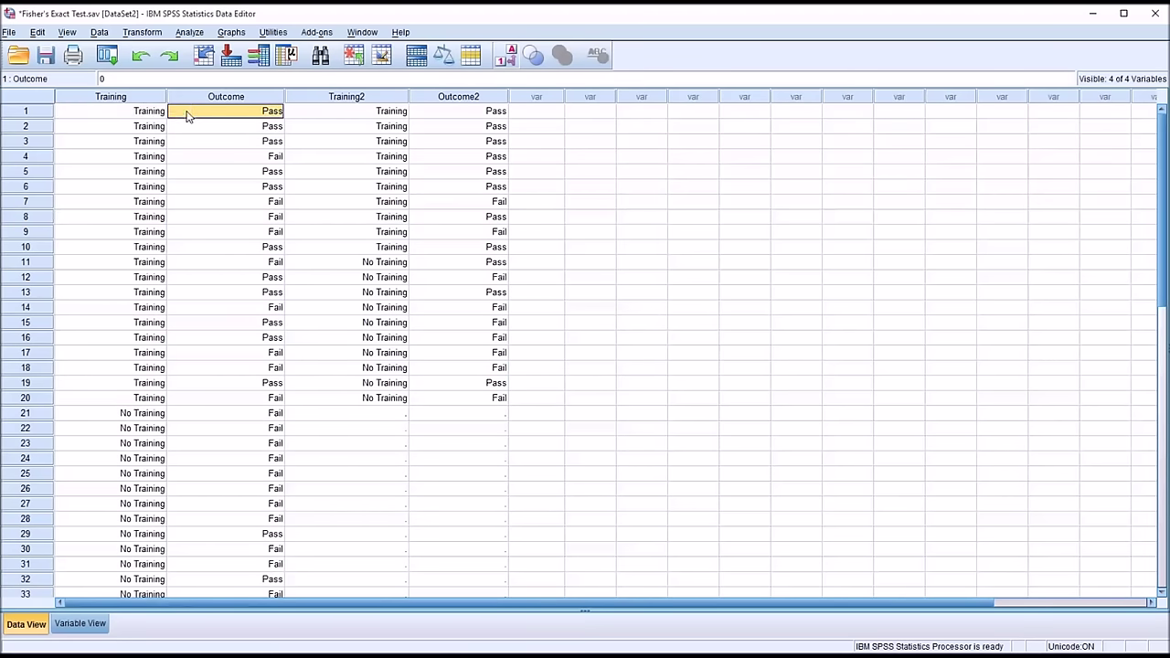
{"action": "left_click", "coordinate": [140, 117]}
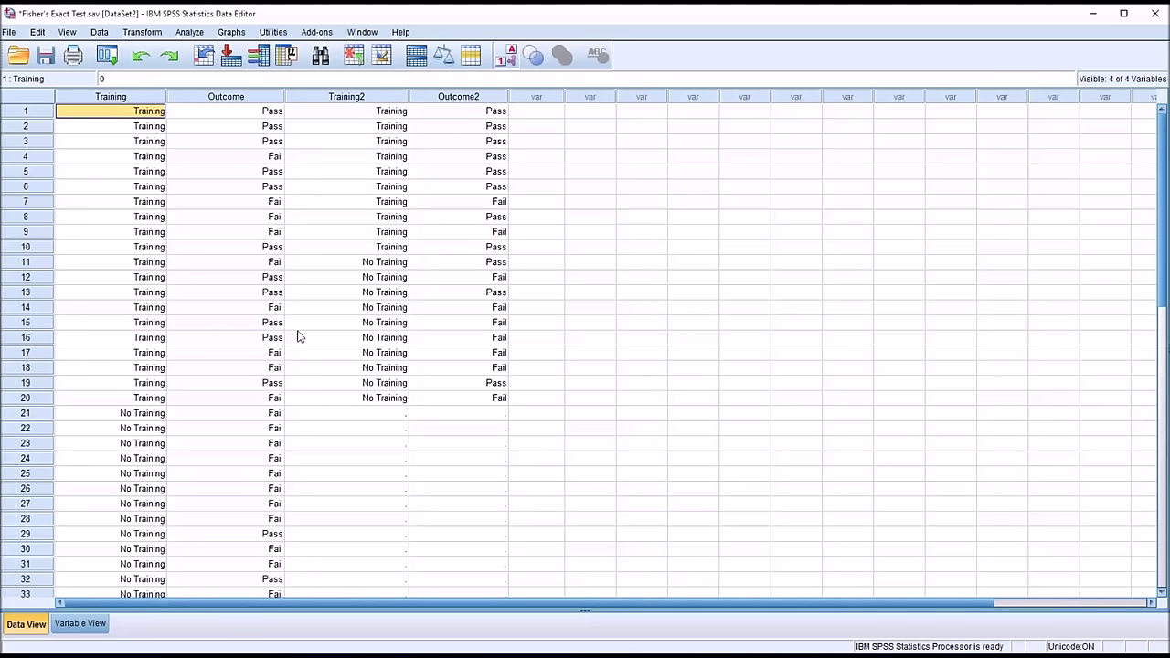
{"action": "left_click", "coordinate": [108, 98]}
{"action": "left_click", "coordinate": [183, 97]}
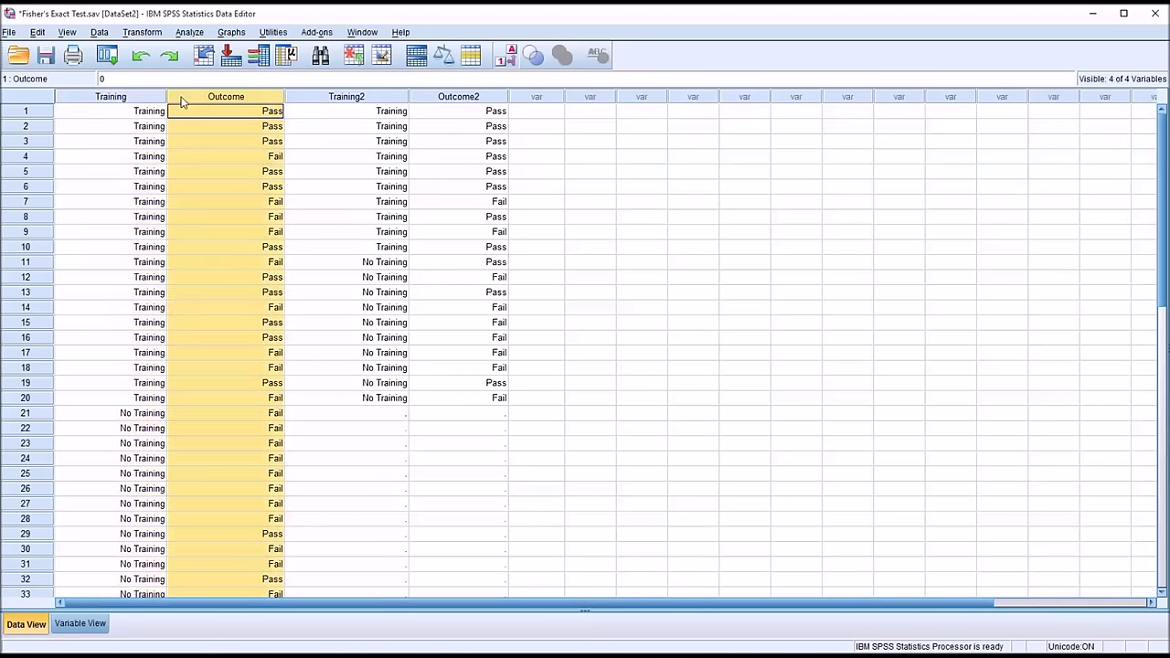
{"action": "left_click", "coordinate": [512, 111]}
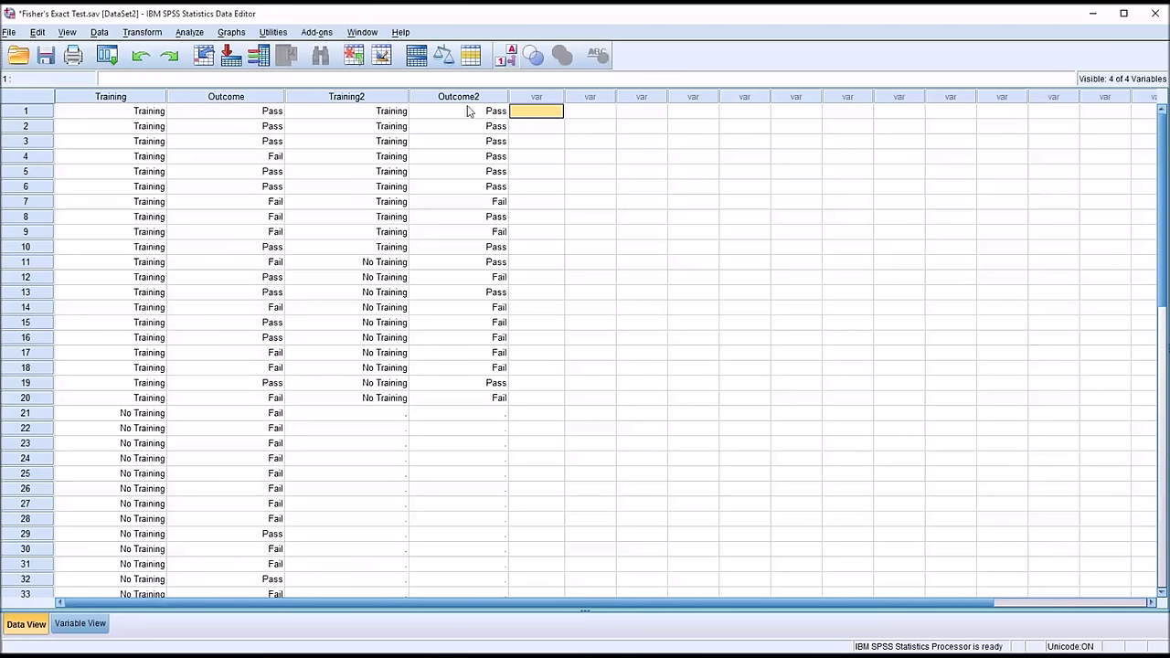
Set up a Crosstabs of Training in rows by Outcome in columns with clustered bar charts
{"action": "left_click", "coordinate": [189, 32]}
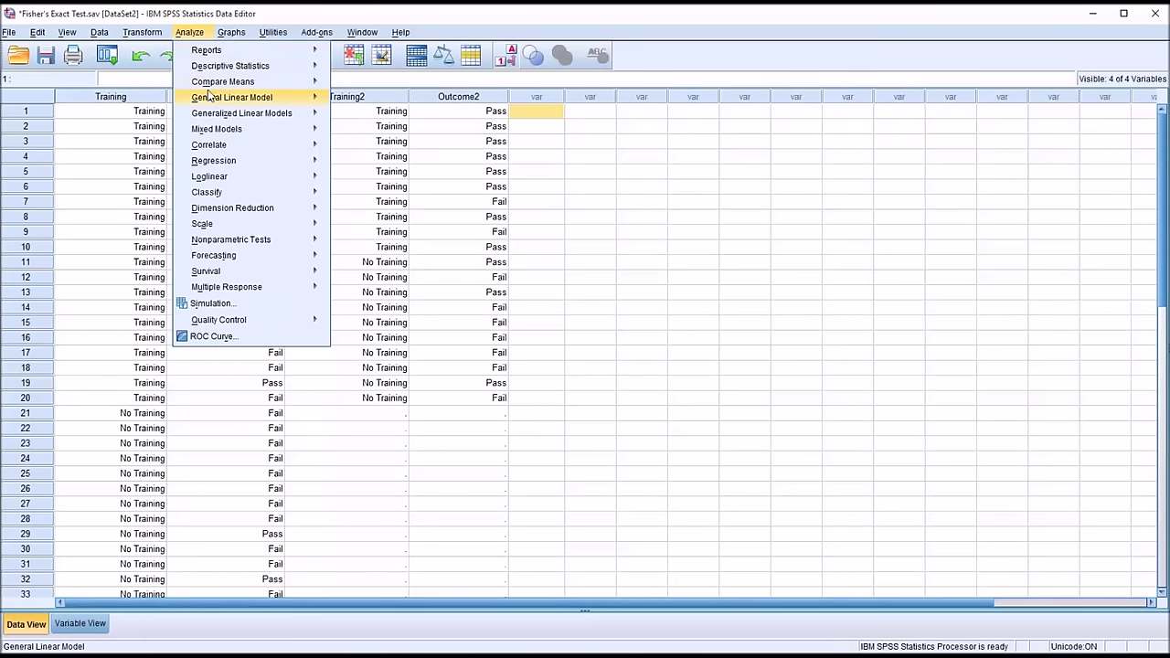
{"action": "mouse_move", "coordinate": [259, 70]}
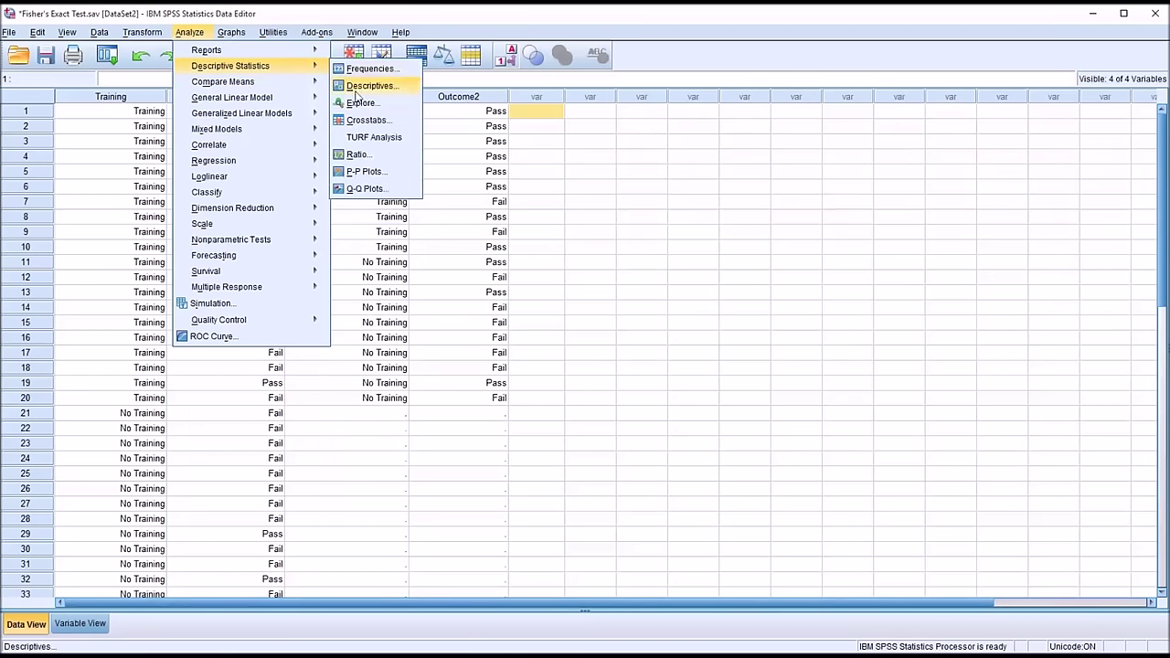
{"action": "left_click", "coordinate": [365, 121]}
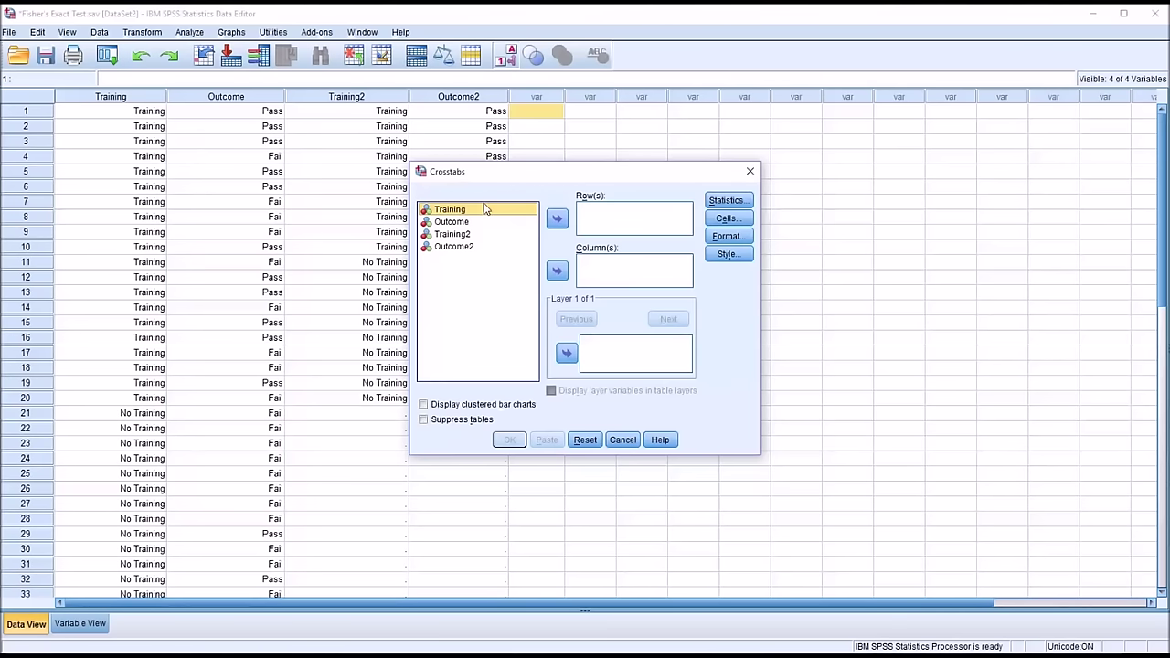
{"action": "left_click", "coordinate": [556, 218]}
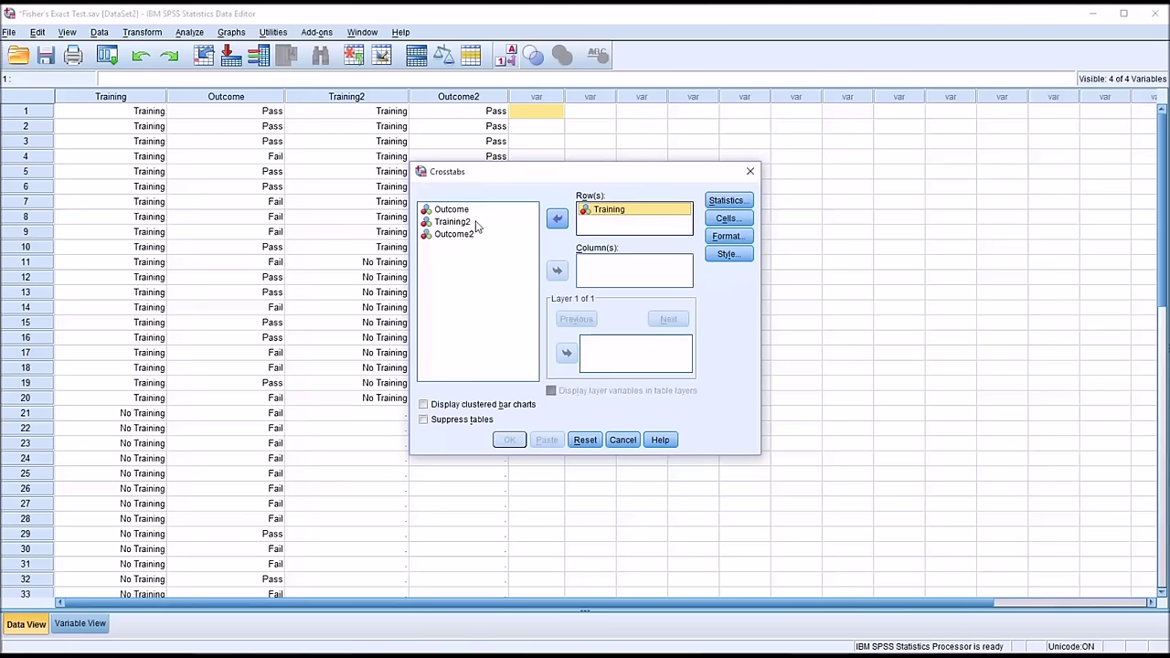
{"action": "left_click", "coordinate": [455, 212]}
{"action": "left_click", "coordinate": [557, 271]}
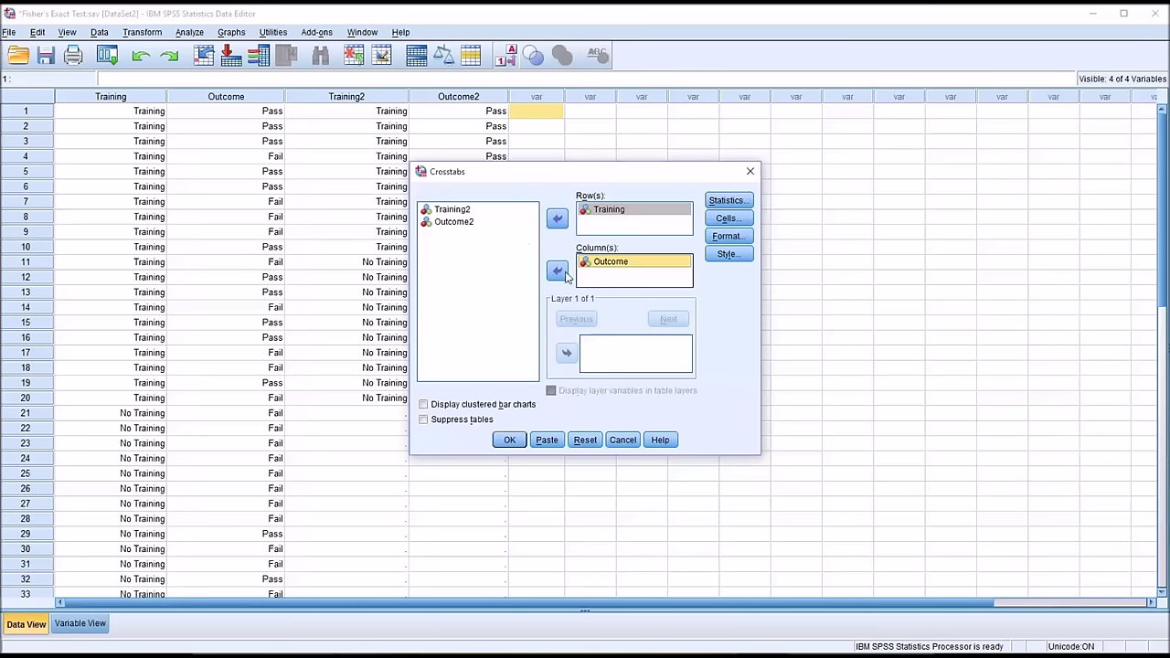
{"action": "left_click", "coordinate": [425, 405]}
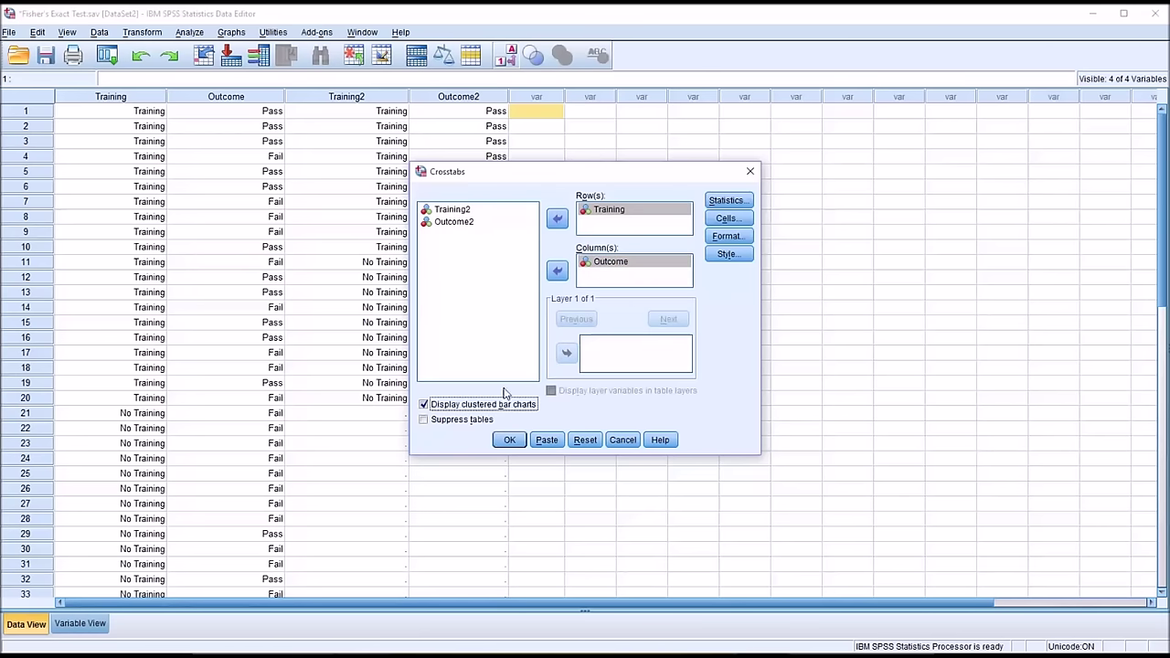
{"action": "left_click", "coordinate": [724, 202]}
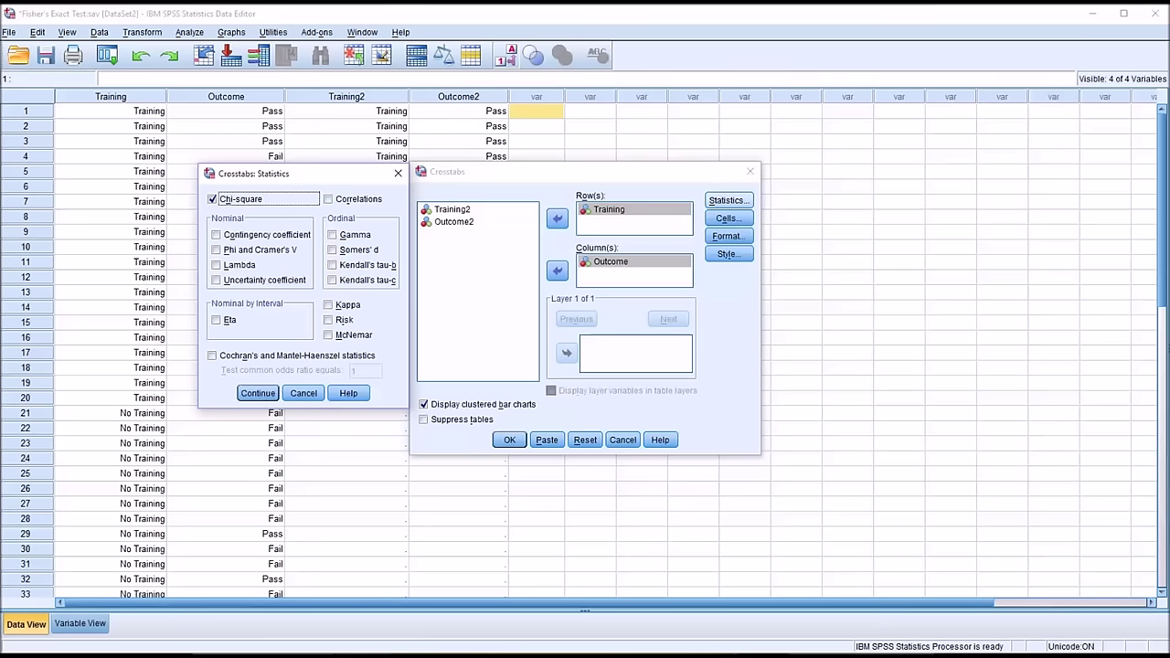
Confirm chi-square, add expected counts plus row, column and total percentages, and run the crosstab
{"action": "left_click", "coordinate": [257, 393]}
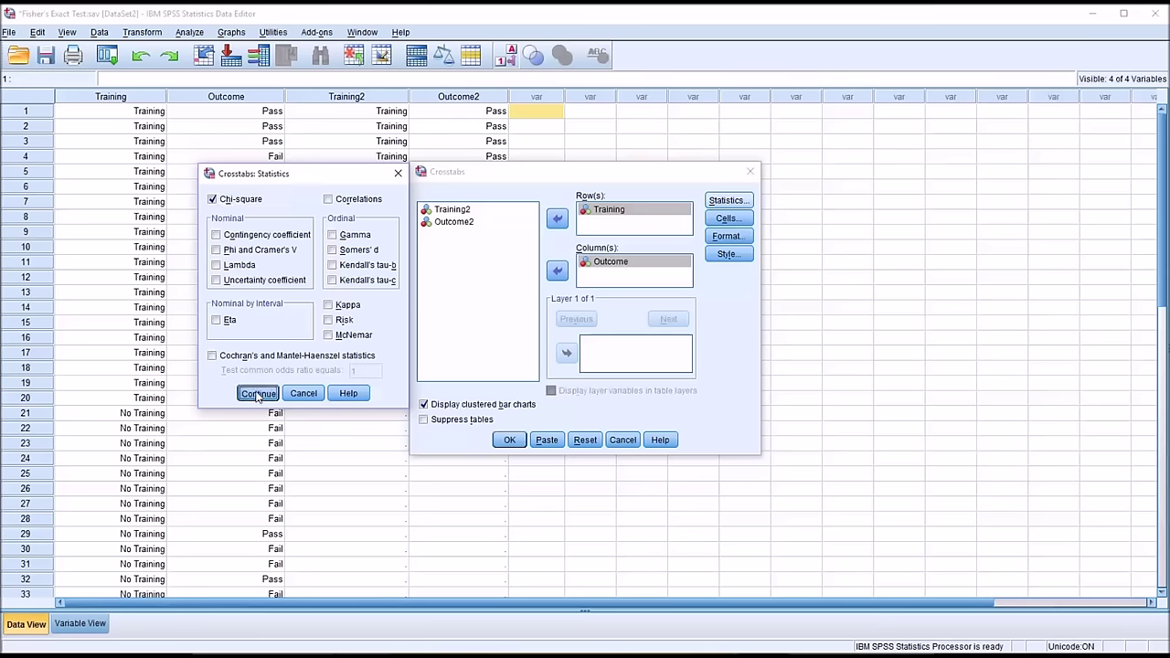
{"action": "left_click", "coordinate": [728, 219]}
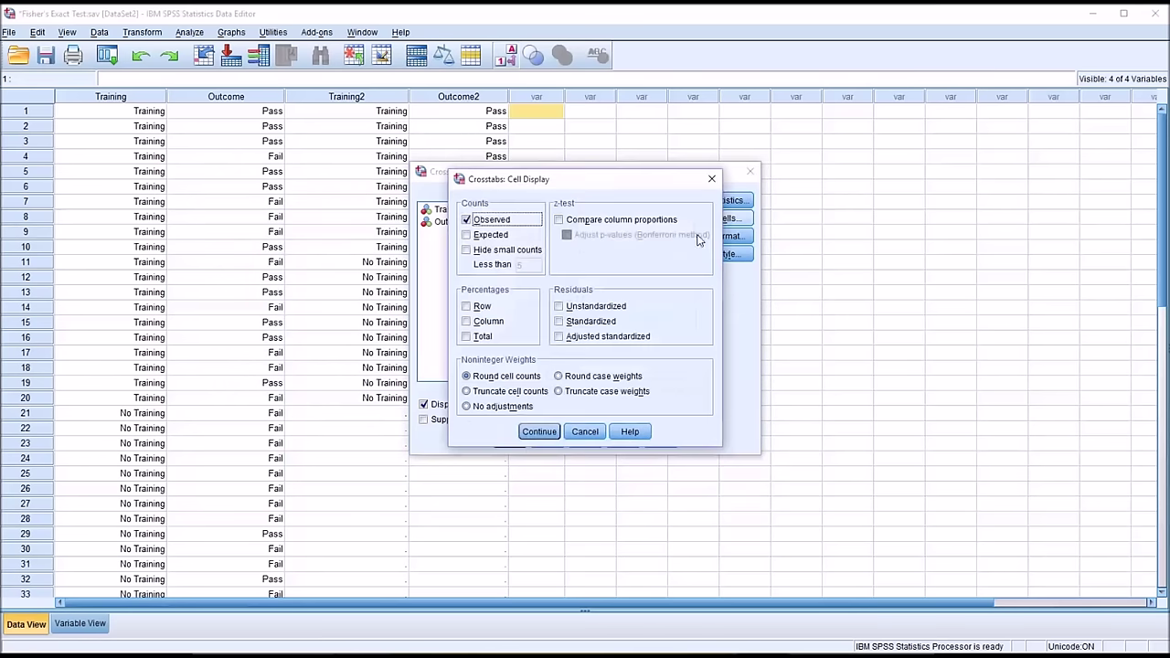
{"action": "left_click", "coordinate": [476, 235]}
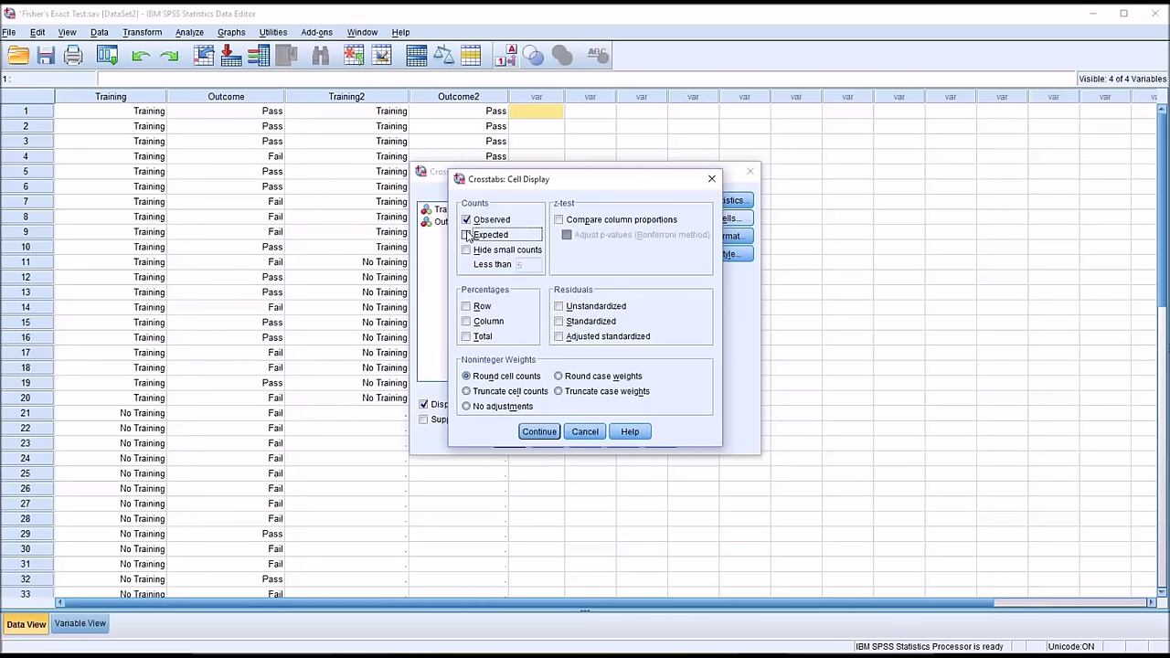
{"action": "left_click", "coordinate": [471, 307]}
{"action": "left_click", "coordinate": [469, 322]}
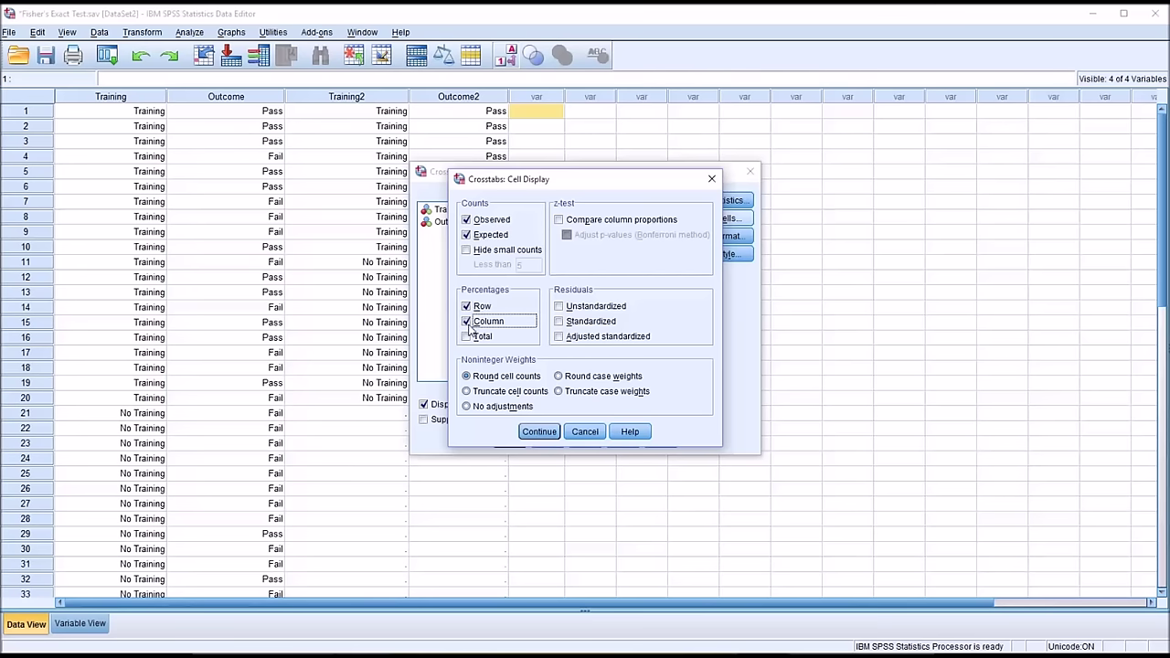
{"action": "left_click", "coordinate": [468, 337]}
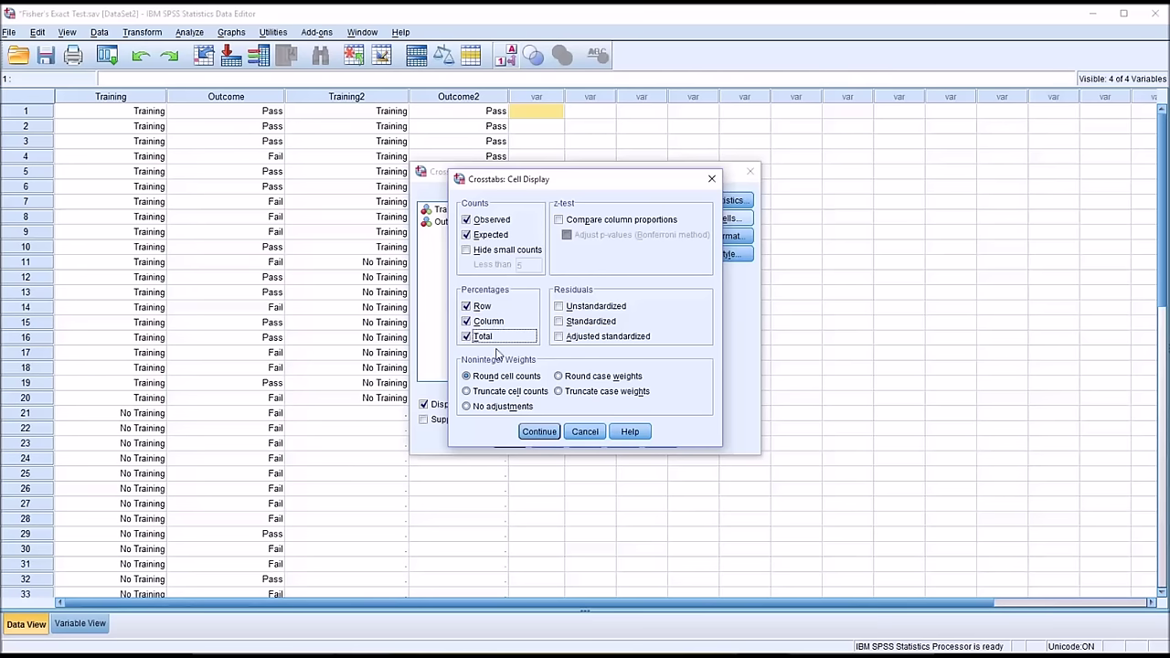
{"action": "left_click", "coordinate": [537, 432]}
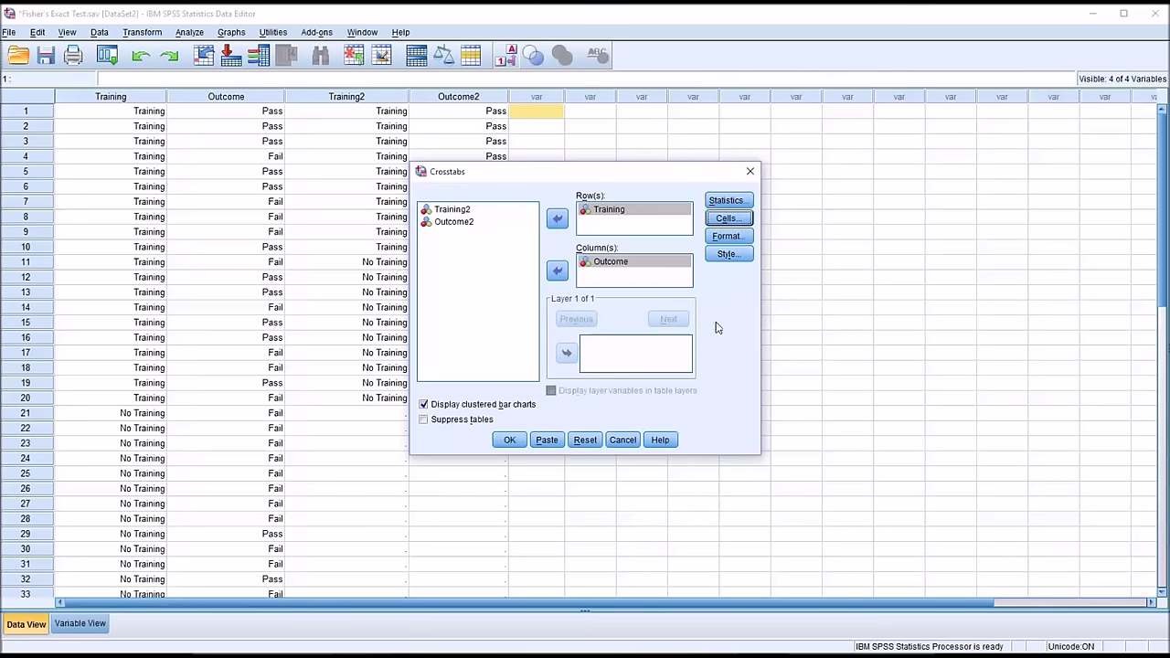
{"action": "left_click", "coordinate": [509, 442]}
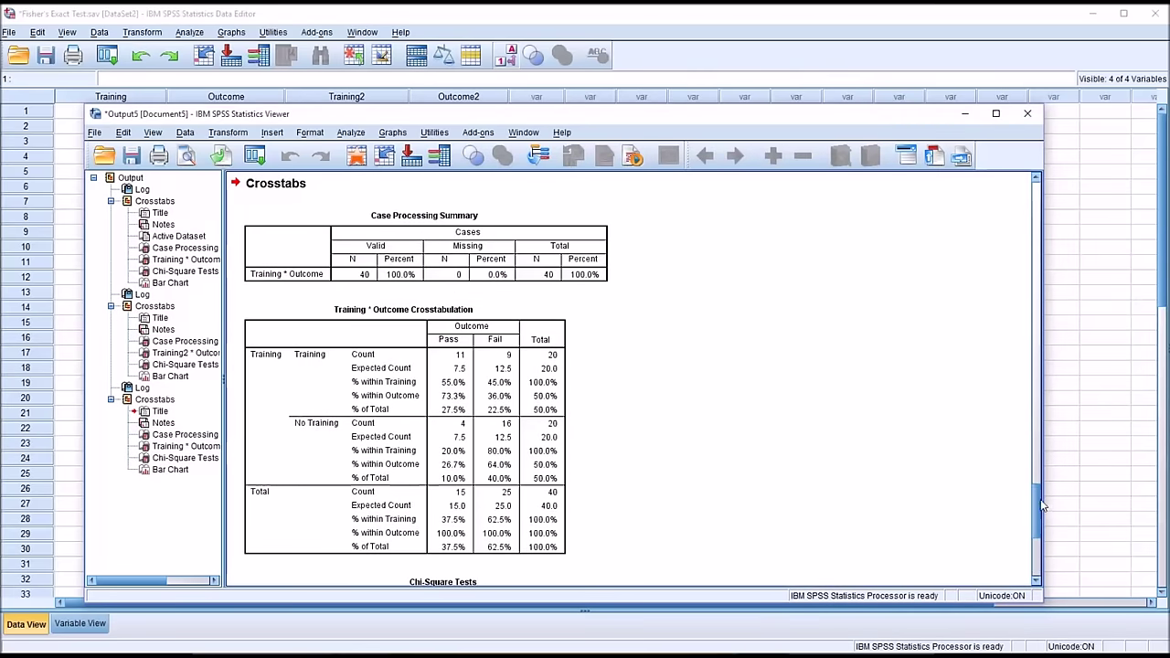
Scroll down to the Chi-Square Tests table showing Pearson 5.227 and Fisher's exact .048
{"action": "left_click_drag", "start_coordinate": [1039, 499], "coordinate": [1038, 514]}
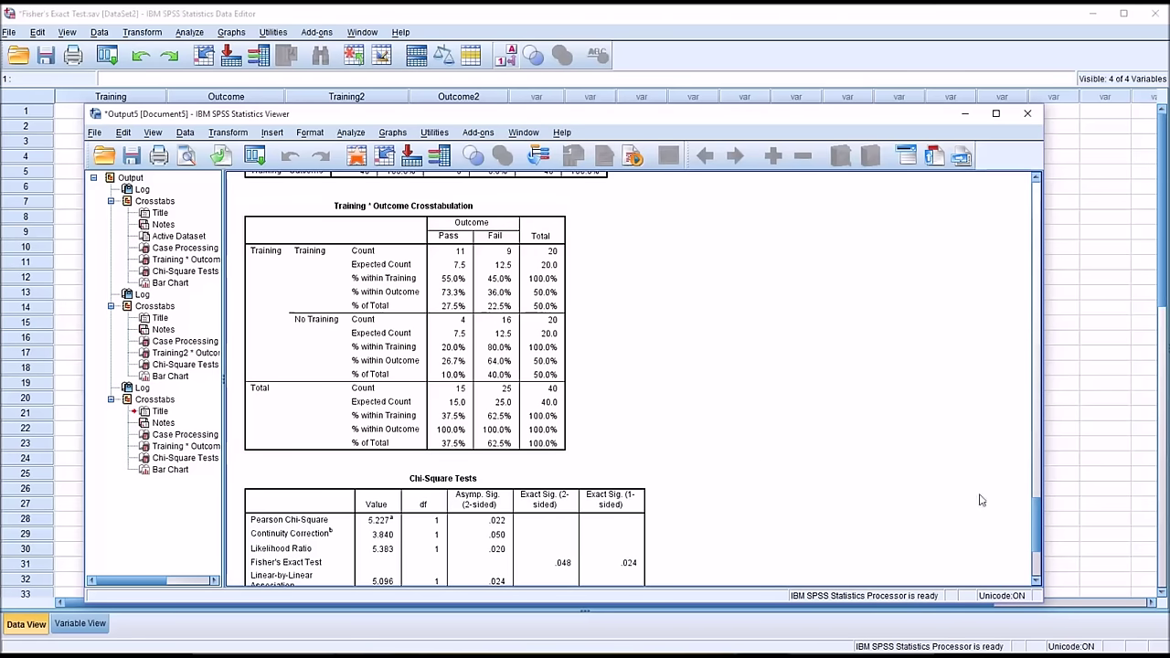
Scroll past the Chi-Square Tests footnotes to the start of the clustered bar chart
{"action": "left_click_drag", "start_coordinate": [1038, 502], "coordinate": [1039, 511]}
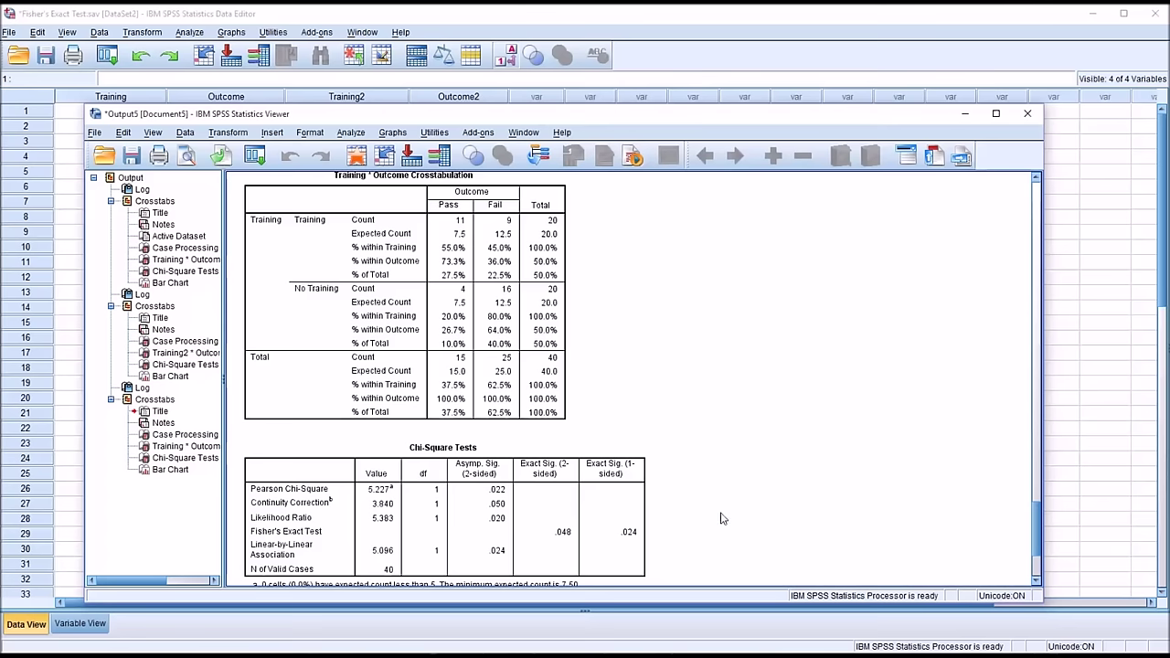
{"action": "left_click", "coordinate": [1039, 581]}
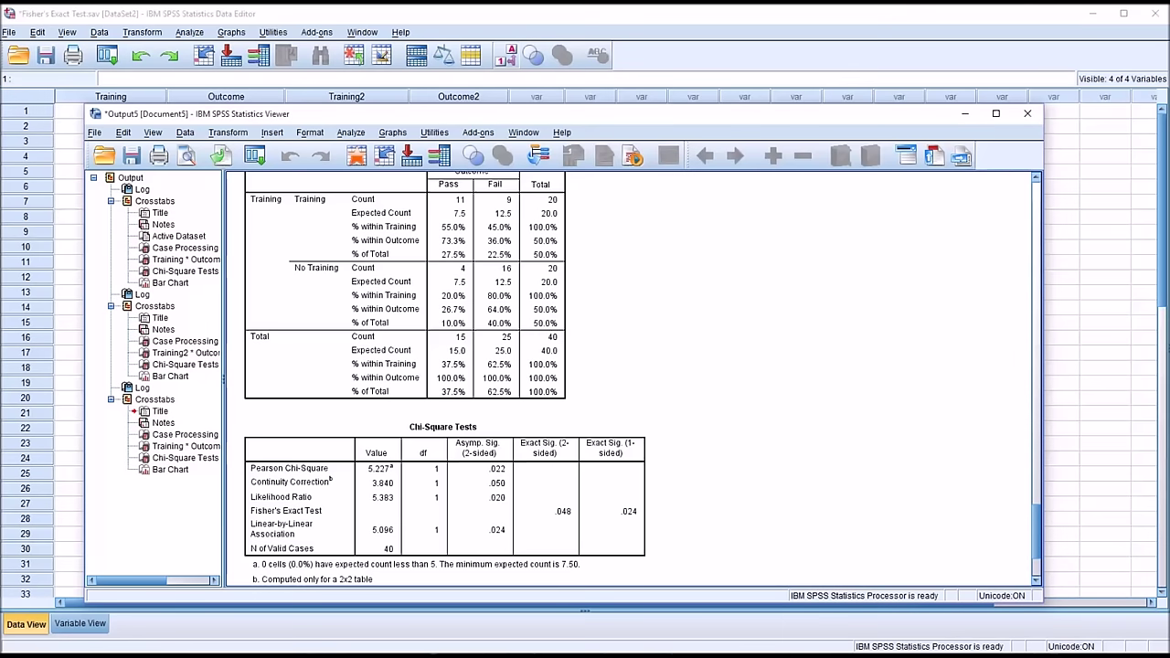
{"action": "left_click", "coordinate": [1036, 581]}
{"action": "left_click_drag", "start_coordinate": [1034, 585], "coordinate": [1036, 582]}
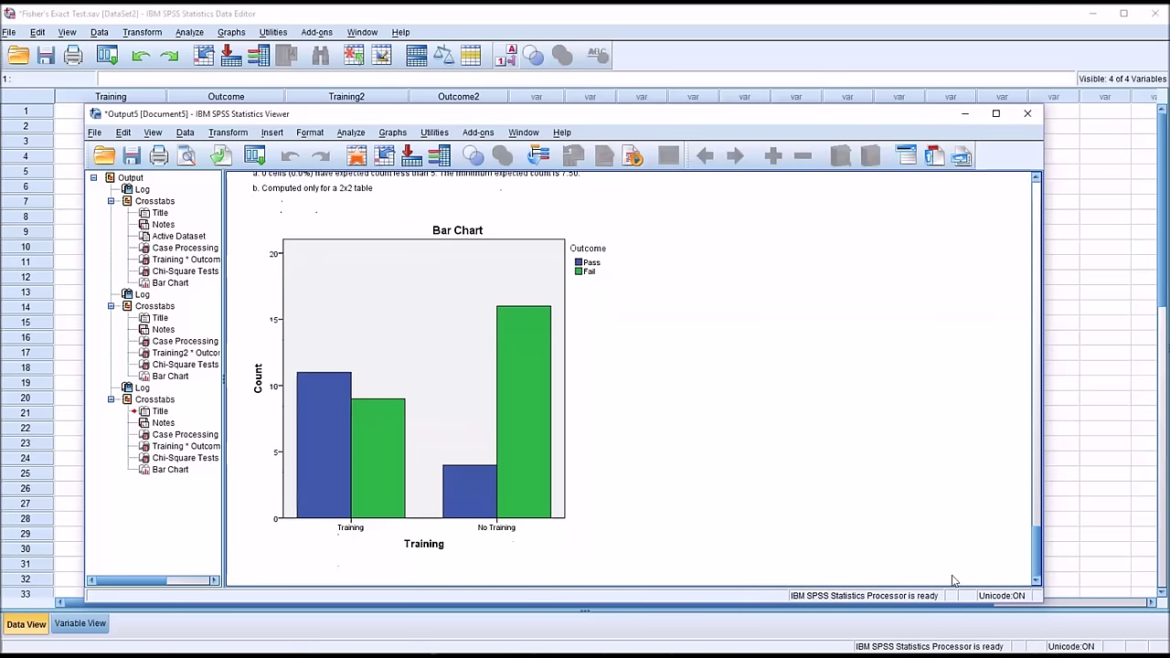
Select the Training by Outcome bar chart showing No Training with 16 Fail and 4 Pass
{"action": "left_click", "coordinate": [601, 288]}
{"action": "left_click", "coordinate": [350, 132]}
Rerun Crosstabs with Training2 in rows and Outcome2 in columns, replacing Training and Outcome
{"action": "mouse_move", "coordinate": [434, 167]}
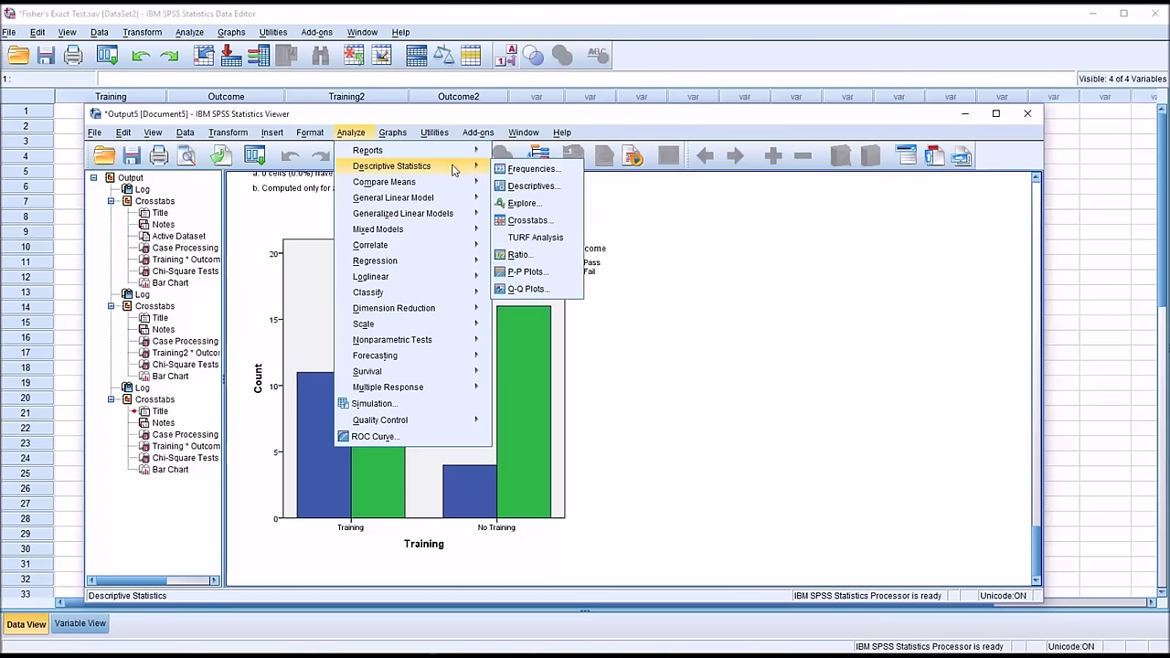
{"action": "left_click", "coordinate": [519, 221]}
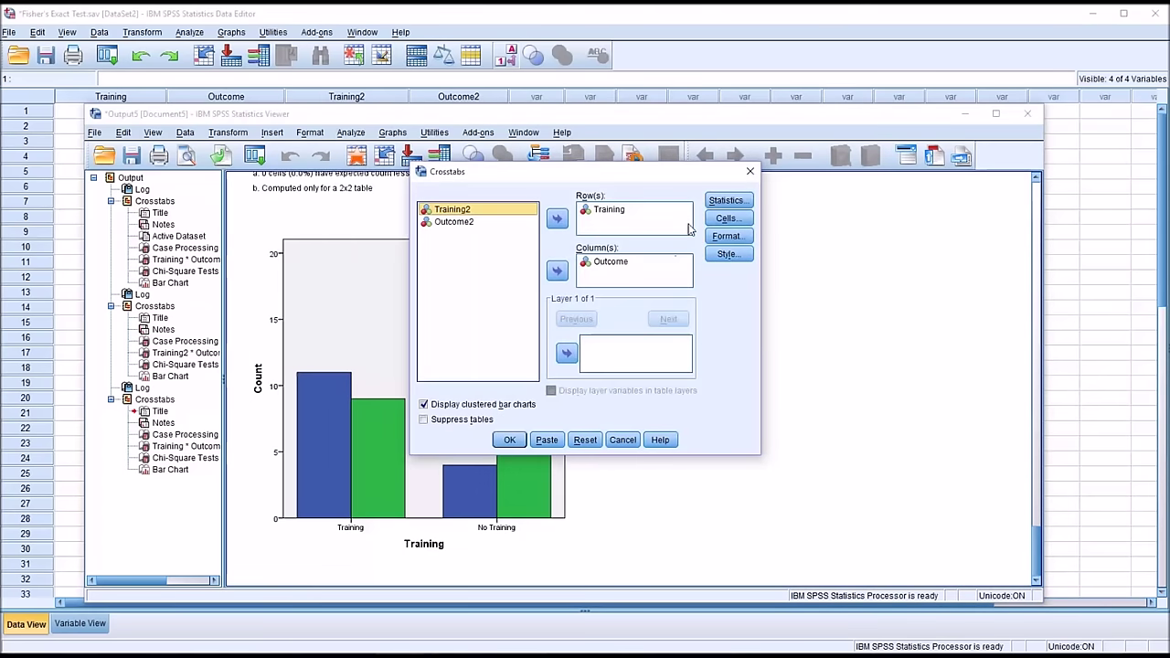
{"action": "left_click", "coordinate": [609, 210]}
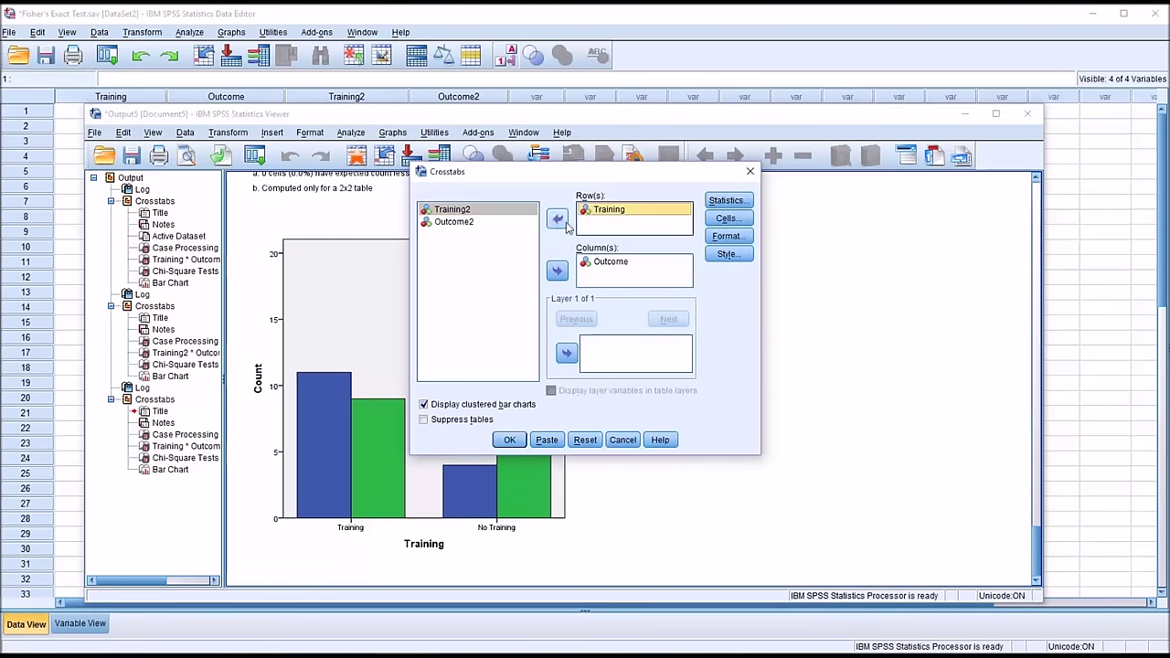
{"action": "left_click", "coordinate": [558, 219]}
{"action": "left_click", "coordinate": [599, 262]}
{"action": "left_click", "coordinate": [556, 271]}
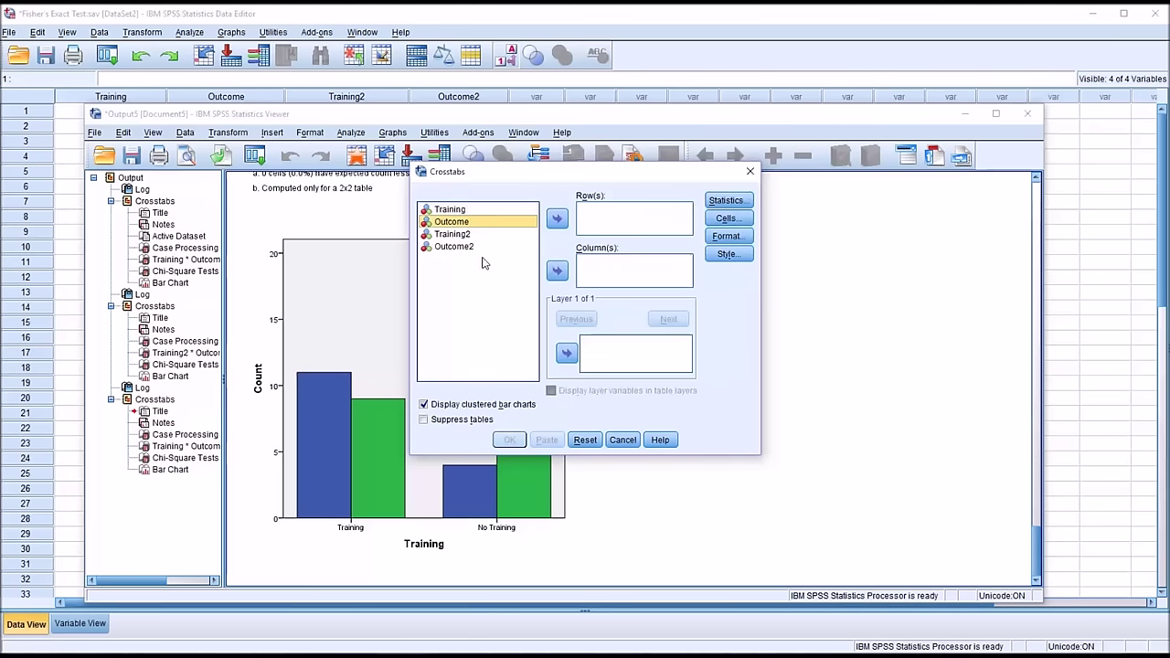
{"action": "left_click", "coordinate": [471, 237]}
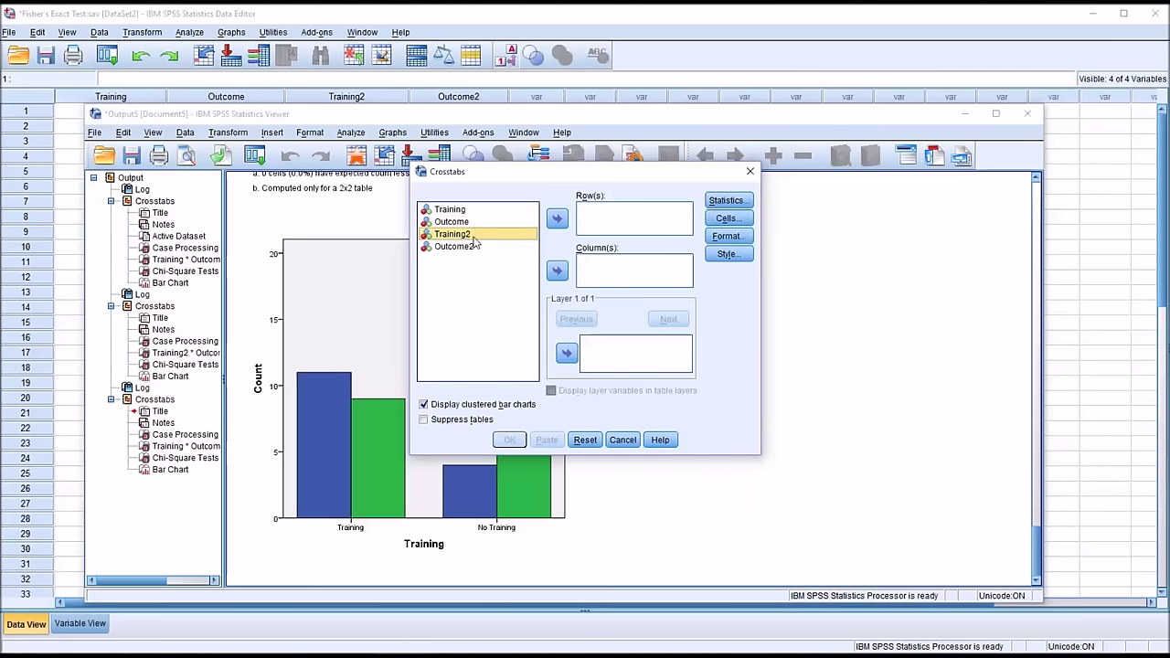
{"action": "left_click", "coordinate": [555, 221]}
{"action": "left_click", "coordinate": [464, 235]}
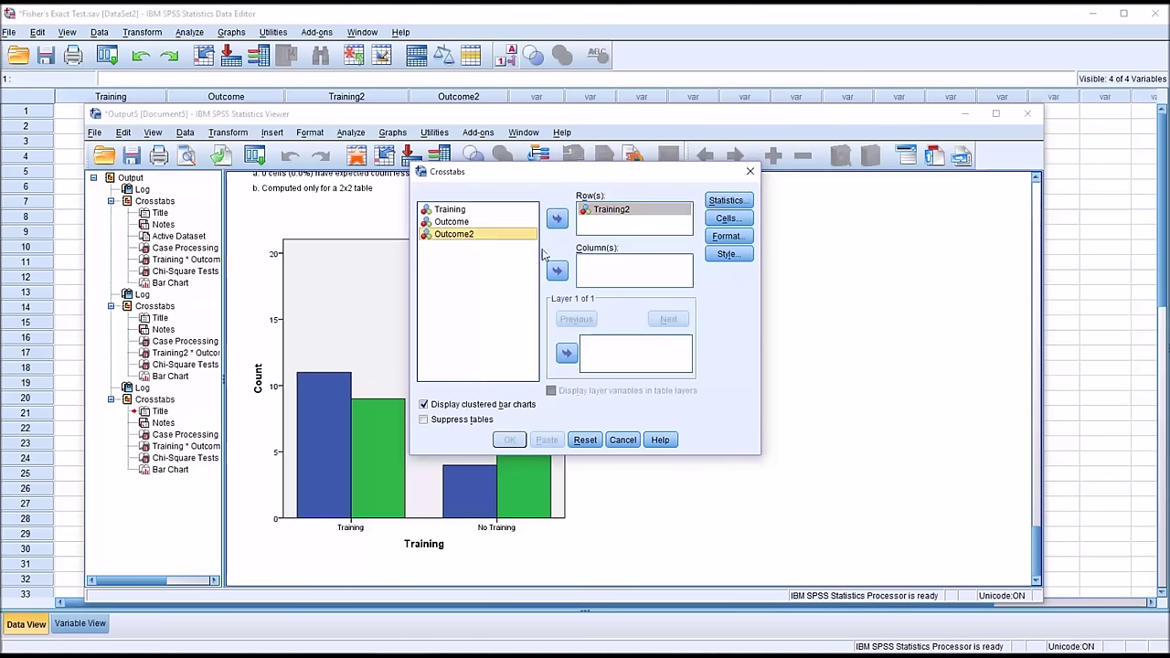
{"action": "left_click", "coordinate": [557, 271]}
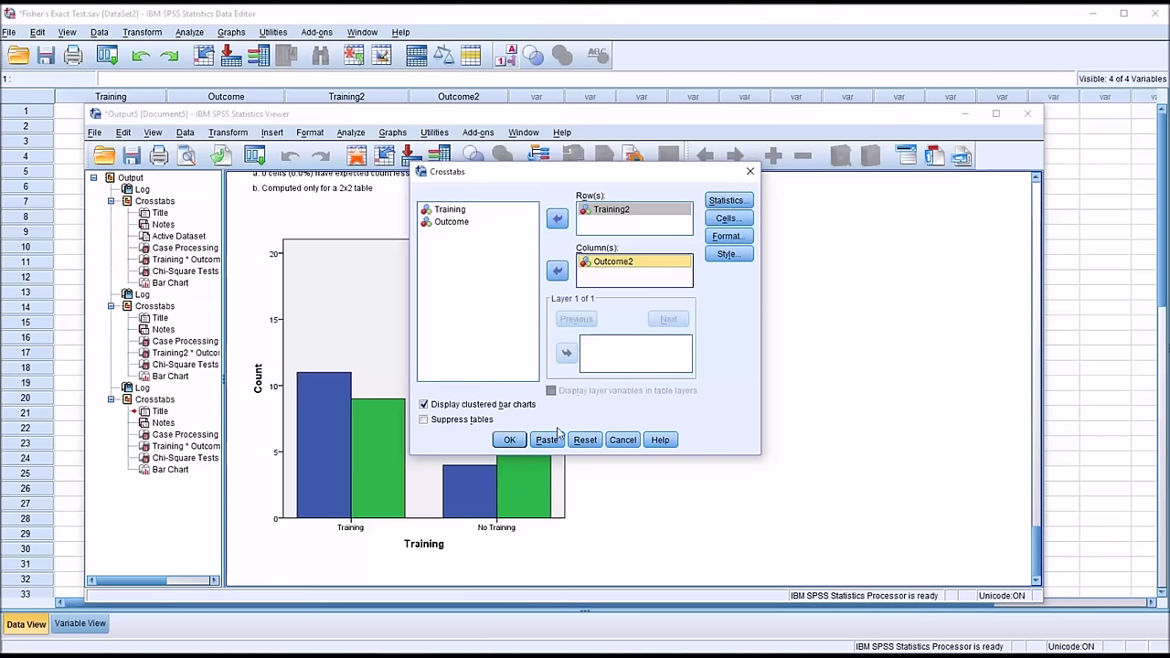
{"action": "left_click", "coordinate": [511, 441]}
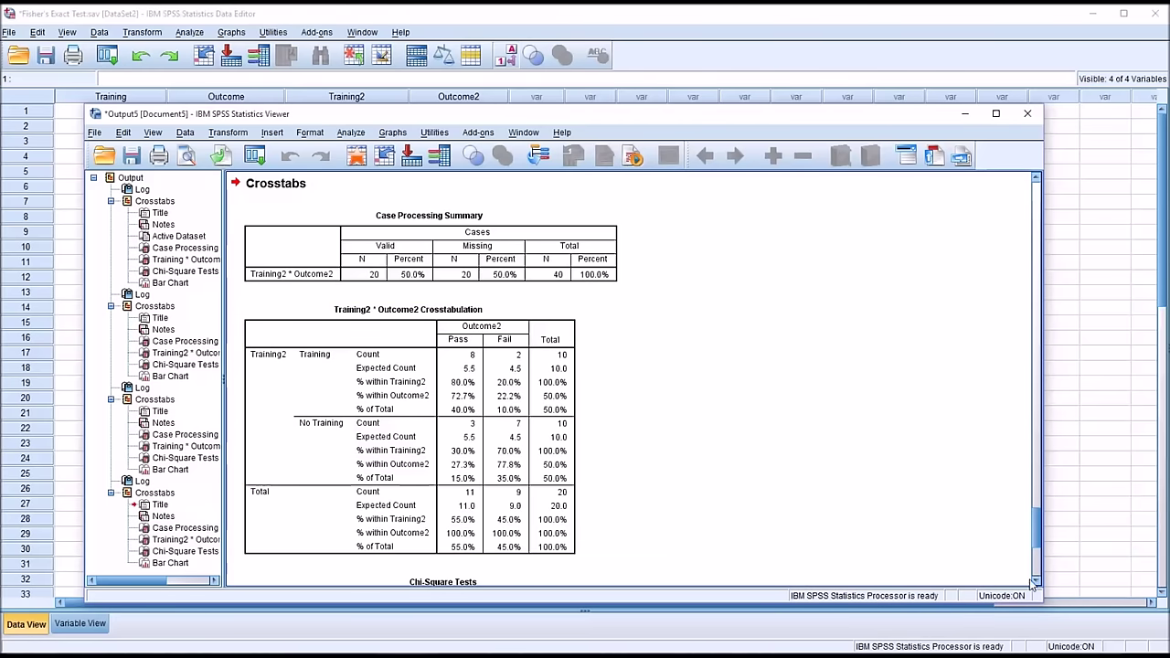
Scroll to the Training2 by Outcome2 Chi-Square Tests table (Pearson 5.051, Fisher's exact .070)
{"action": "left_click_drag", "start_coordinate": [1033, 583], "coordinate": [1036, 585]}
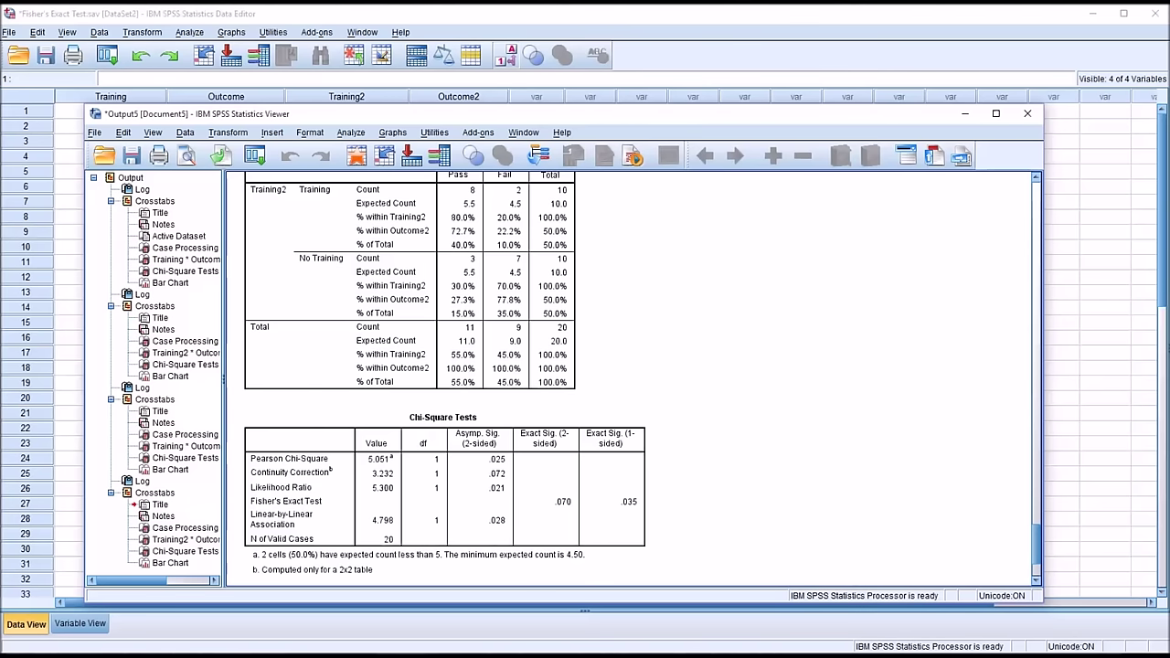
Scroll through the output and inspect the Training2 by Outcome2 bar chart
{"action": "left_click", "coordinate": [1037, 581]}
{"action": "left_click_drag", "start_coordinate": [1037, 581], "coordinate": [1036, 581]}
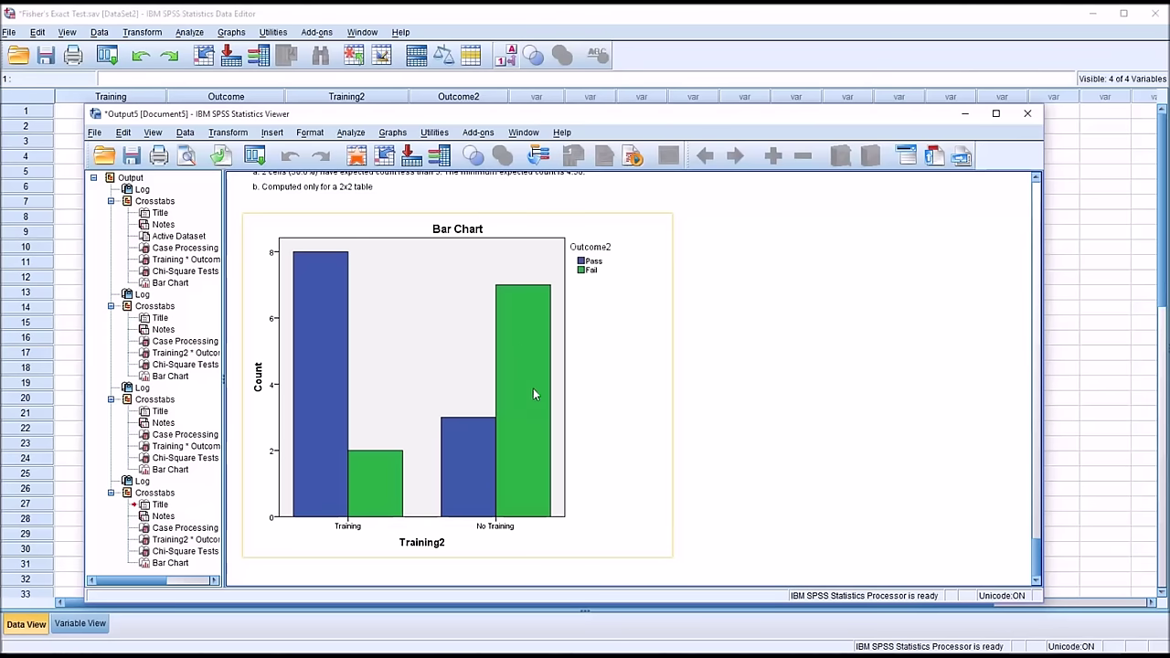
{"action": "double_click", "coordinate": [561, 412]}
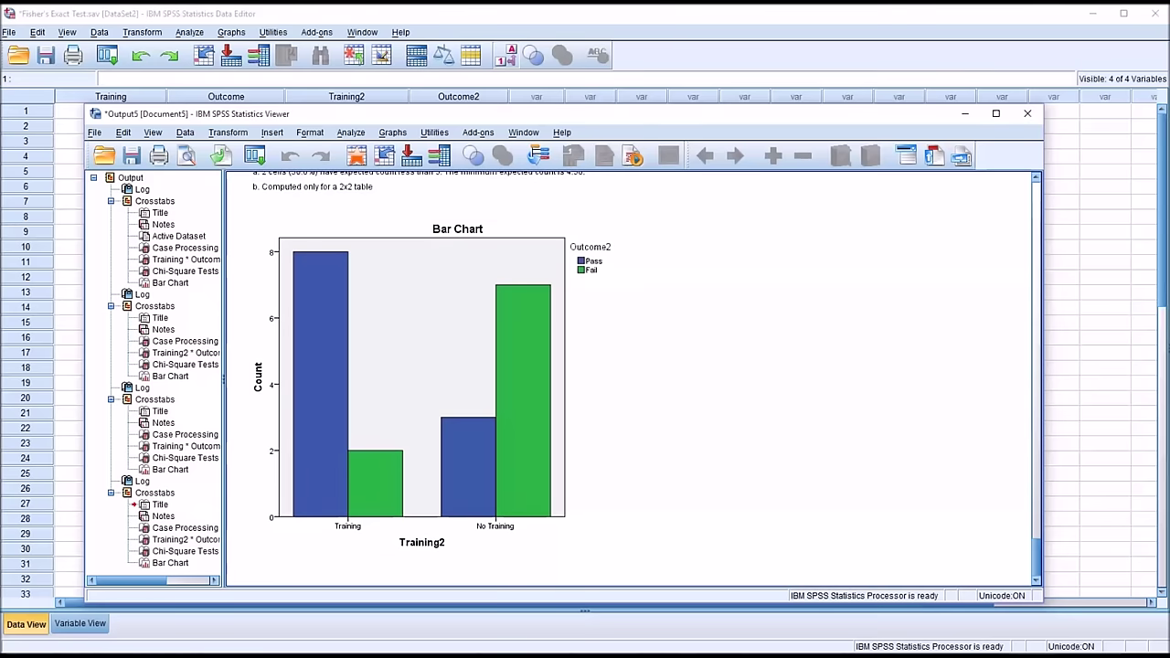
{"action": "left_click", "coordinate": [559, 478]}
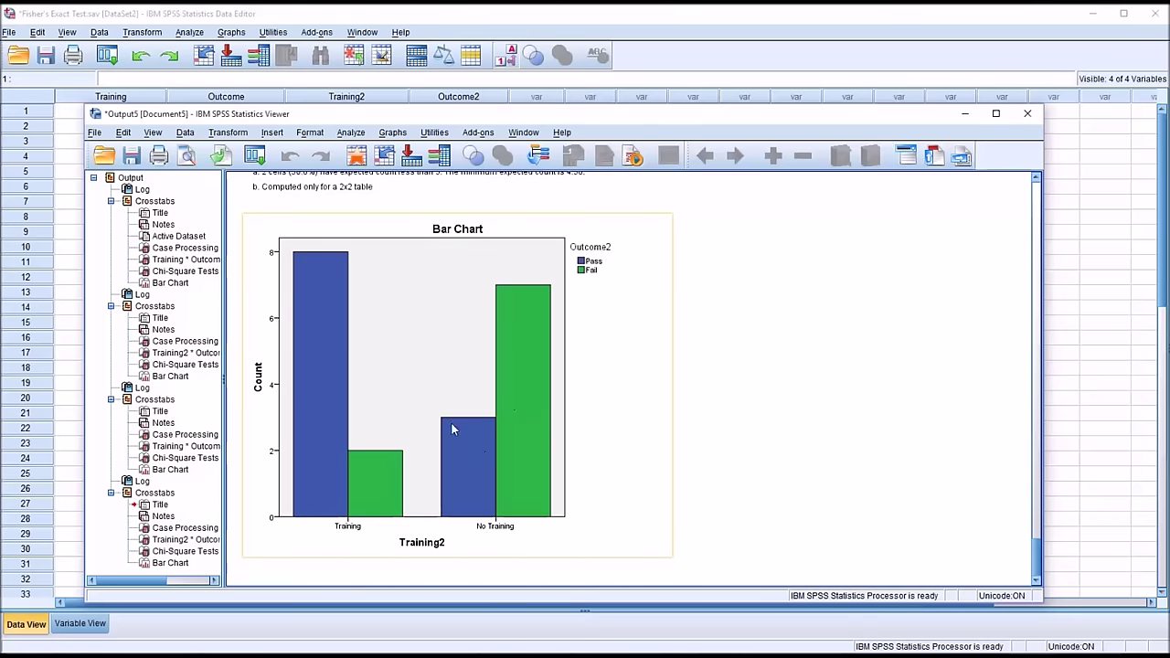
{"action": "left_click", "coordinate": [865, 426]}
{"action": "left_click_drag", "start_coordinate": [1038, 553], "coordinate": [1033, 508]}
Review the Training2 by Outcome2 tables, then bring the Data Editor back to the front
{"action": "left_click", "coordinate": [568, 478]}
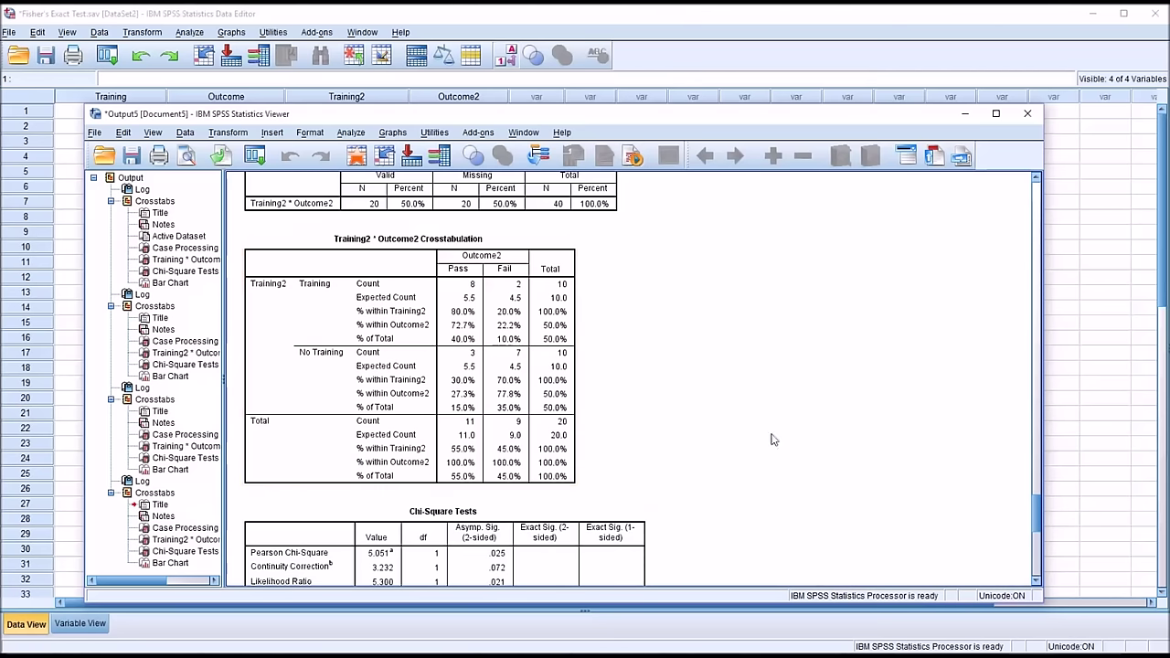
{"action": "scroll", "coordinate": [1035, 514], "scroll_direction": "down", "scroll_amount": 1}
{"action": "scroll", "coordinate": [1036, 517], "scroll_direction": "down", "scroll_amount": 5}
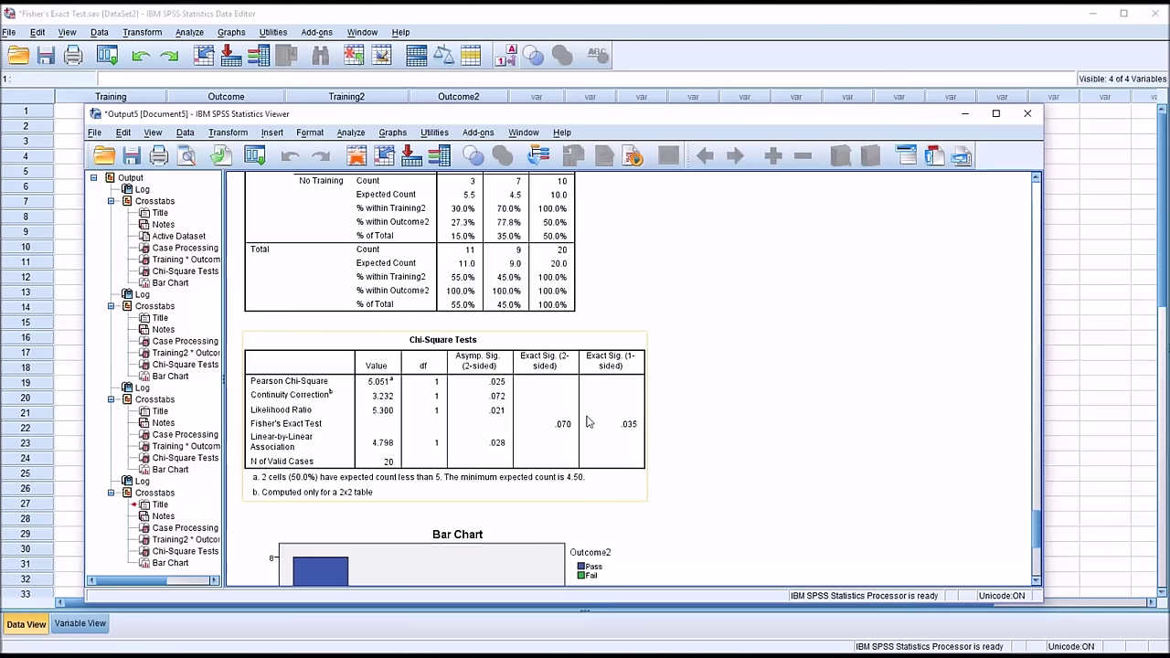
{"action": "left_click", "coordinate": [651, 480]}
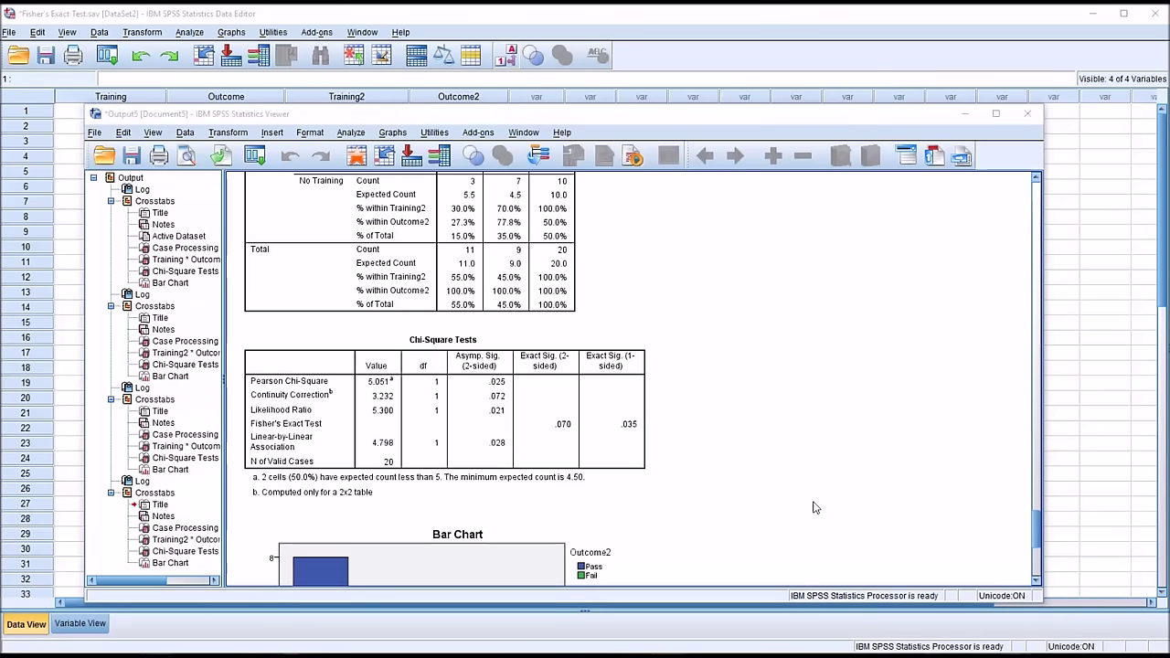
{"action": "left_click", "coordinate": [624, 17]}
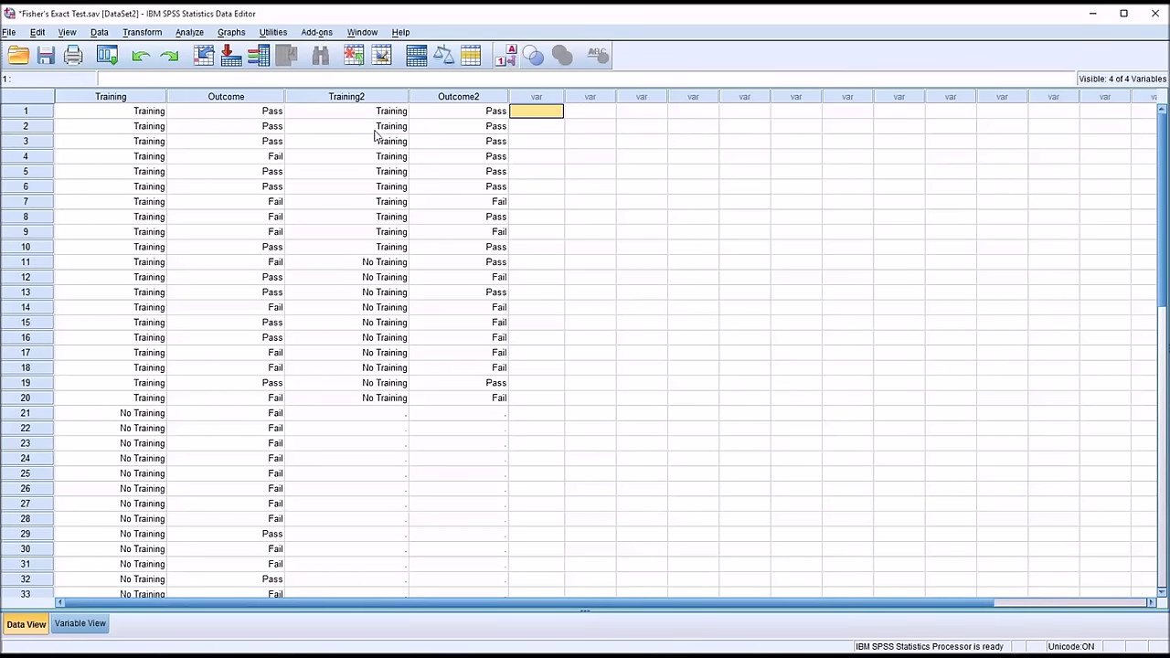
{"action": "left_click", "coordinate": [189, 32]}
Check Crosstabs' Chi-square setting, close it unrun, and turn value labels off to show 0/1 codes
{"action": "mouse_move", "coordinate": [203, 68]}
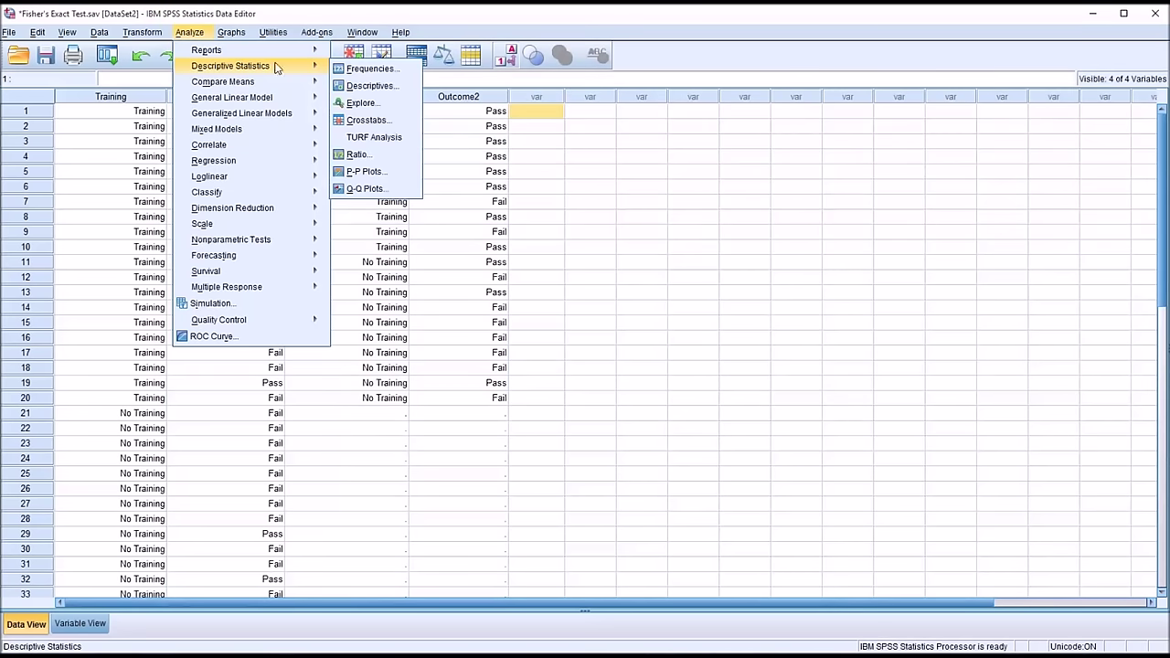
{"action": "left_click", "coordinate": [368, 120]}
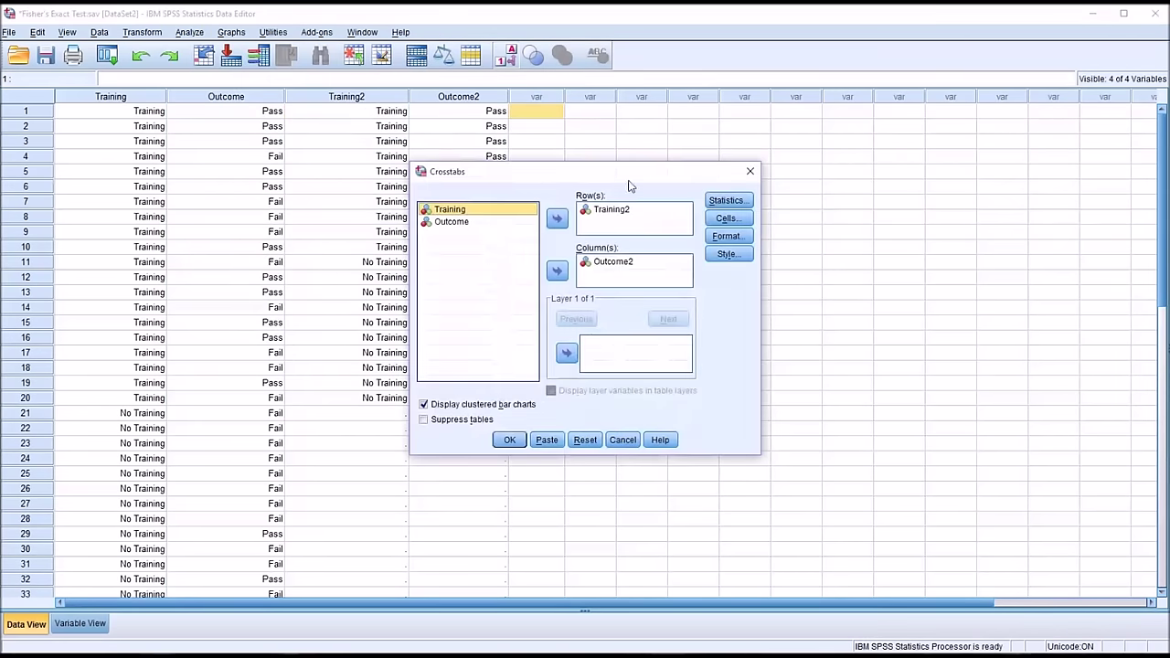
{"action": "left_click", "coordinate": [728, 200]}
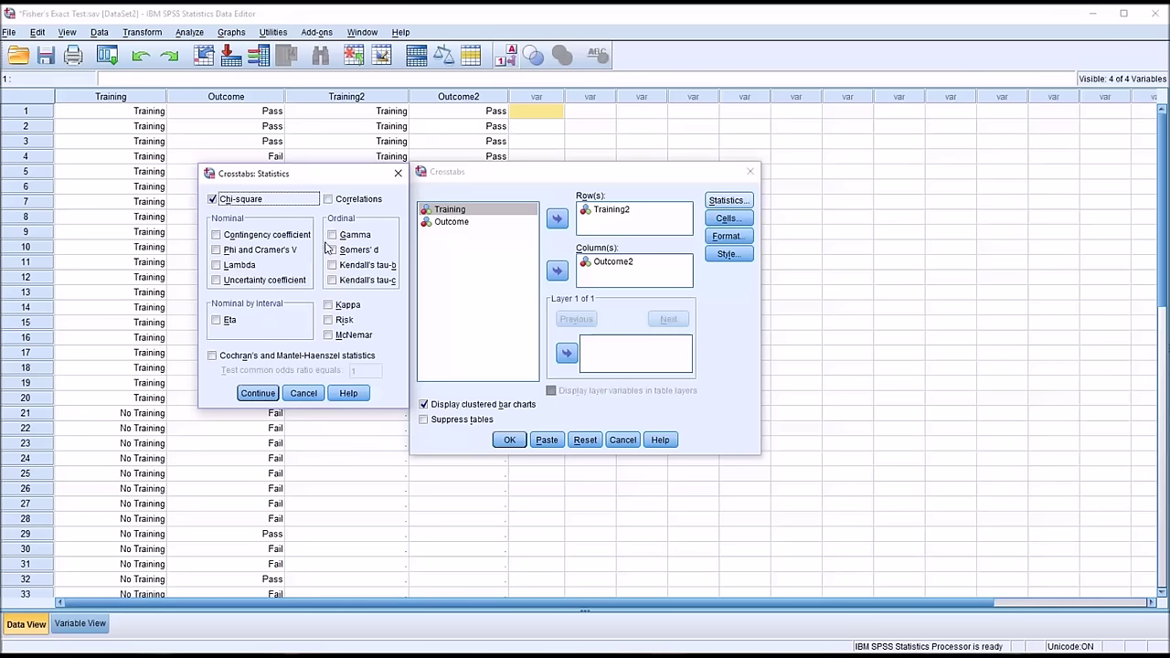
{"action": "left_click", "coordinate": [258, 393]}
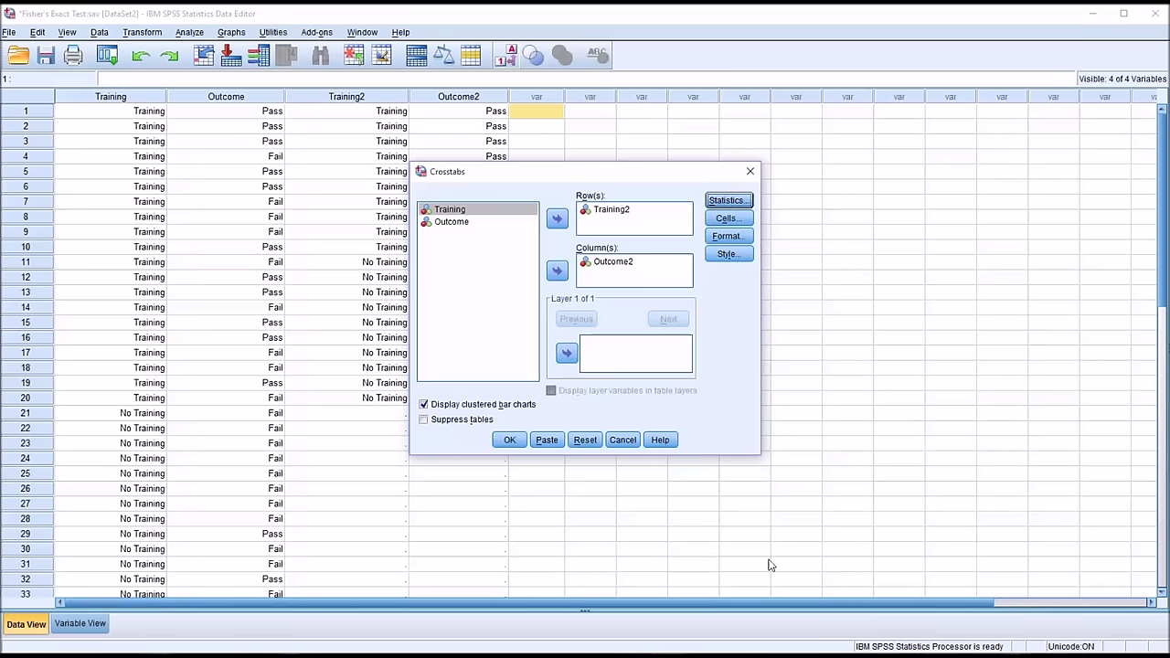
{"action": "left_click", "coordinate": [750, 171]}
{"action": "left_click", "coordinate": [509, 57]}
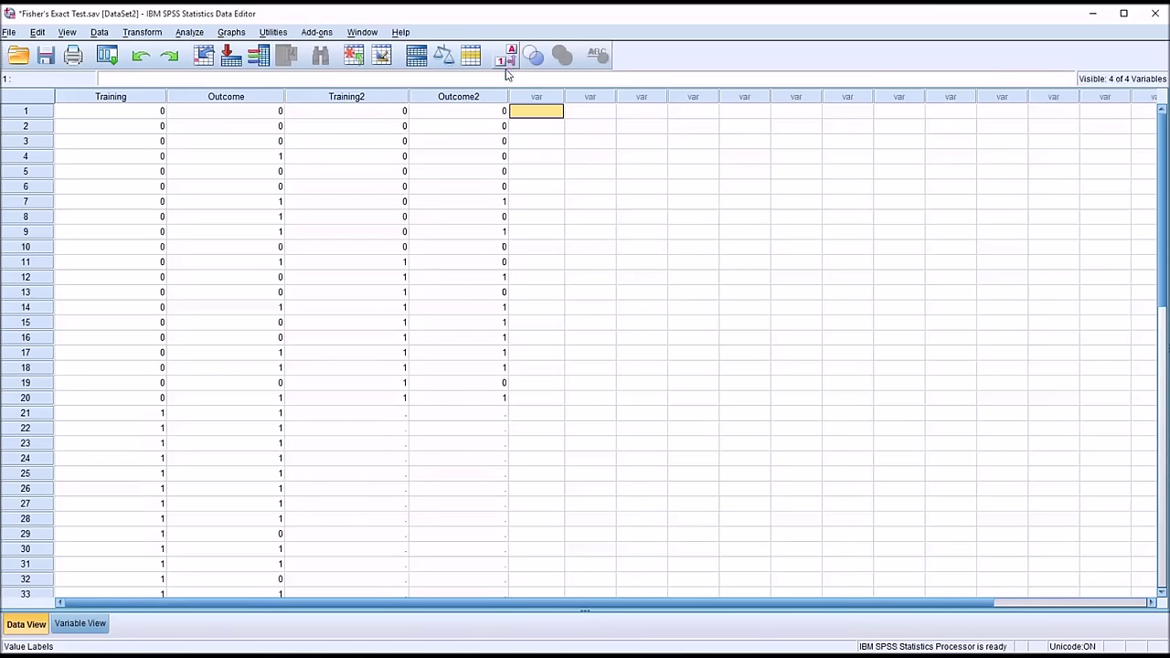
Enter 2 in place of 0 for Outcome2 in row 1
{"action": "left_click", "coordinate": [454, 112]}
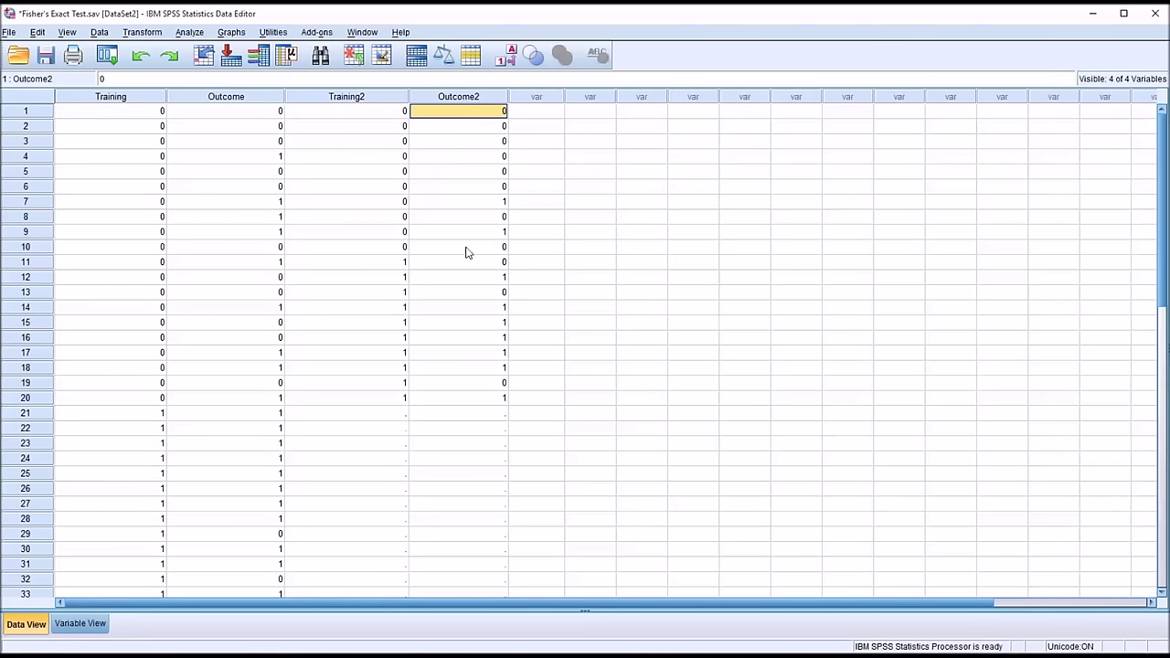
{"action": "left_click", "coordinate": [454, 397]}
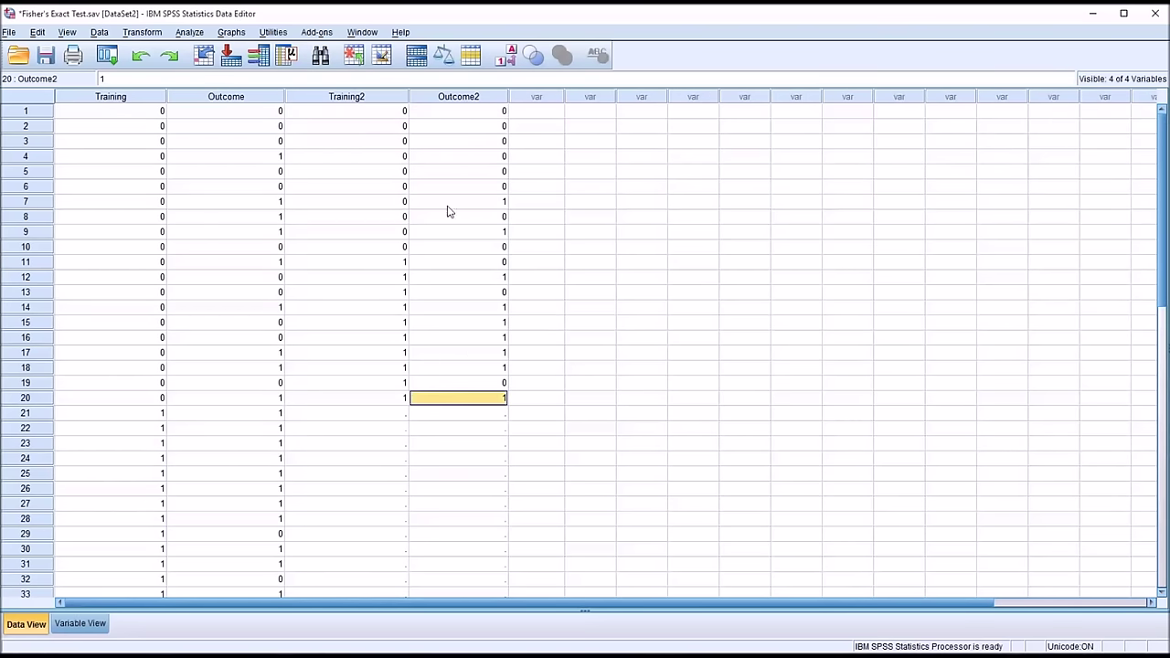
{"action": "left_click", "coordinate": [448, 114]}
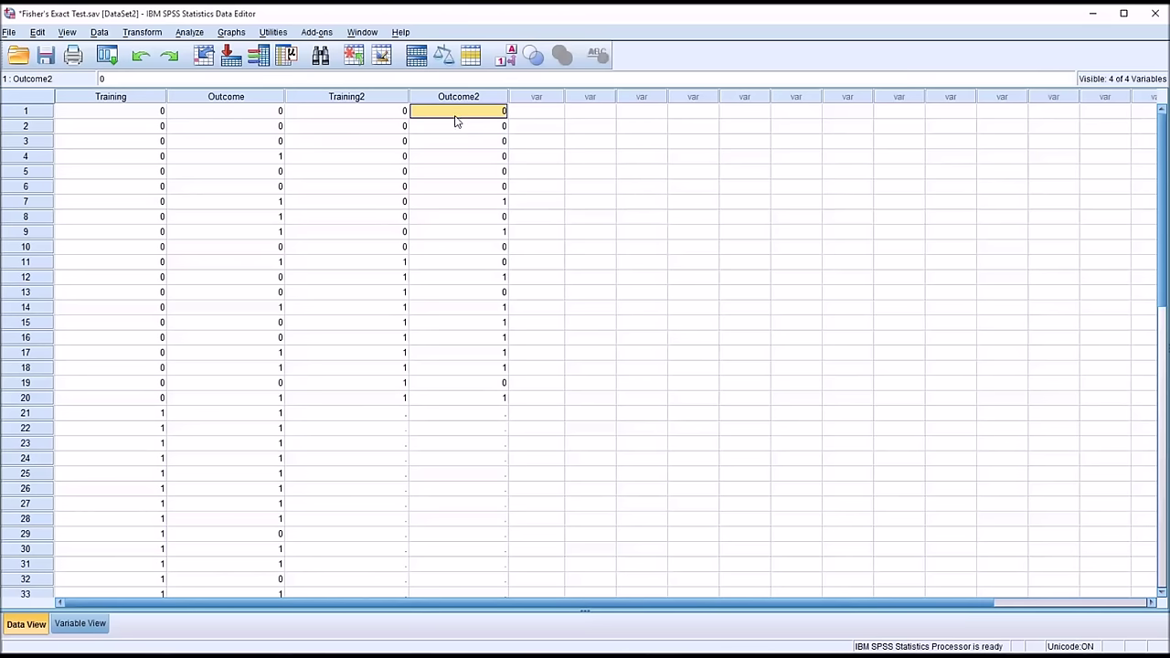
{"action": "type", "text": "2"}
{"action": "left_click", "coordinate": [457, 125]}
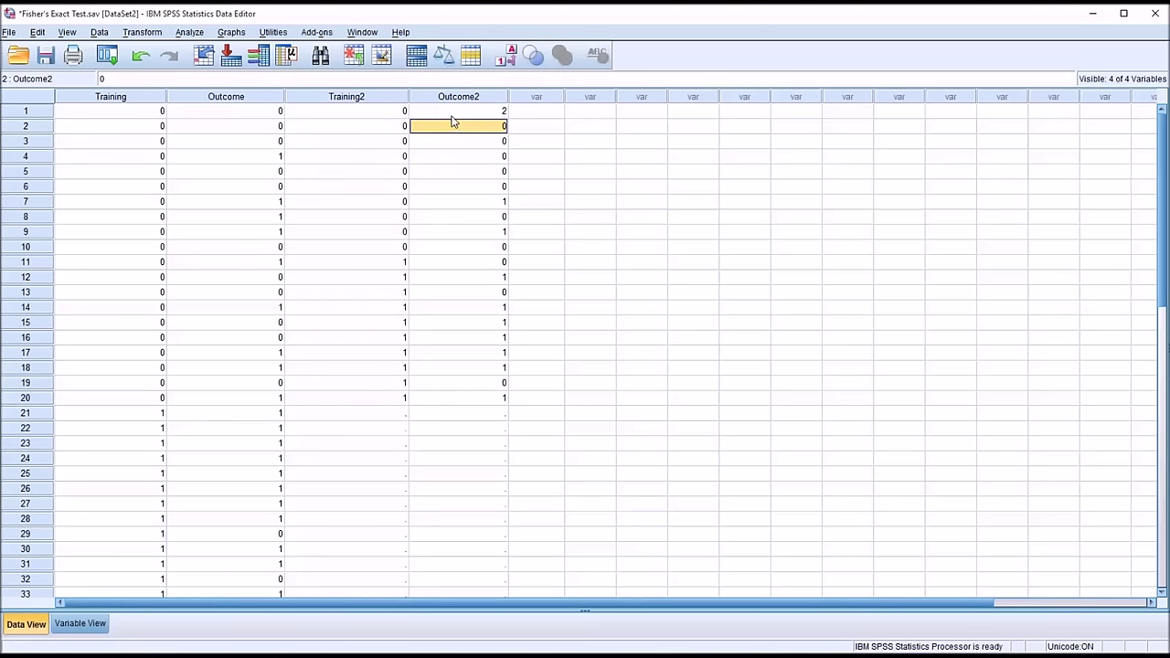
Verify that row 1 of Outcome2 now holds the value 2
{"action": "left_click", "coordinate": [455, 111]}
{"action": "left_click", "coordinate": [466, 99]}
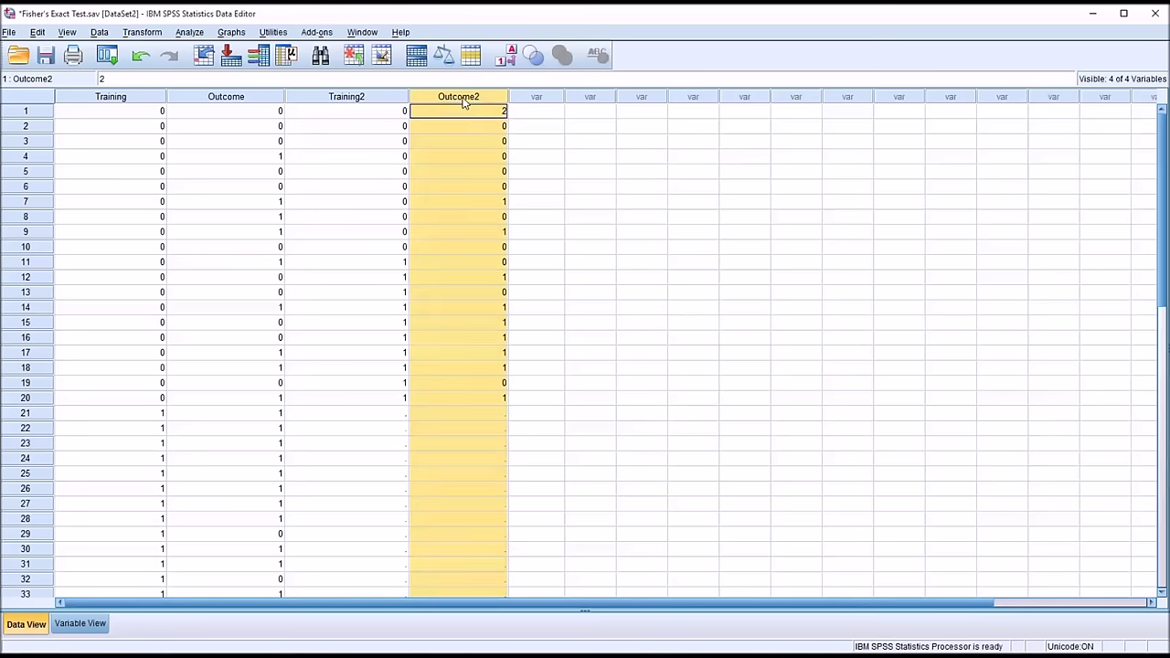
{"action": "left_click", "coordinate": [454, 127]}
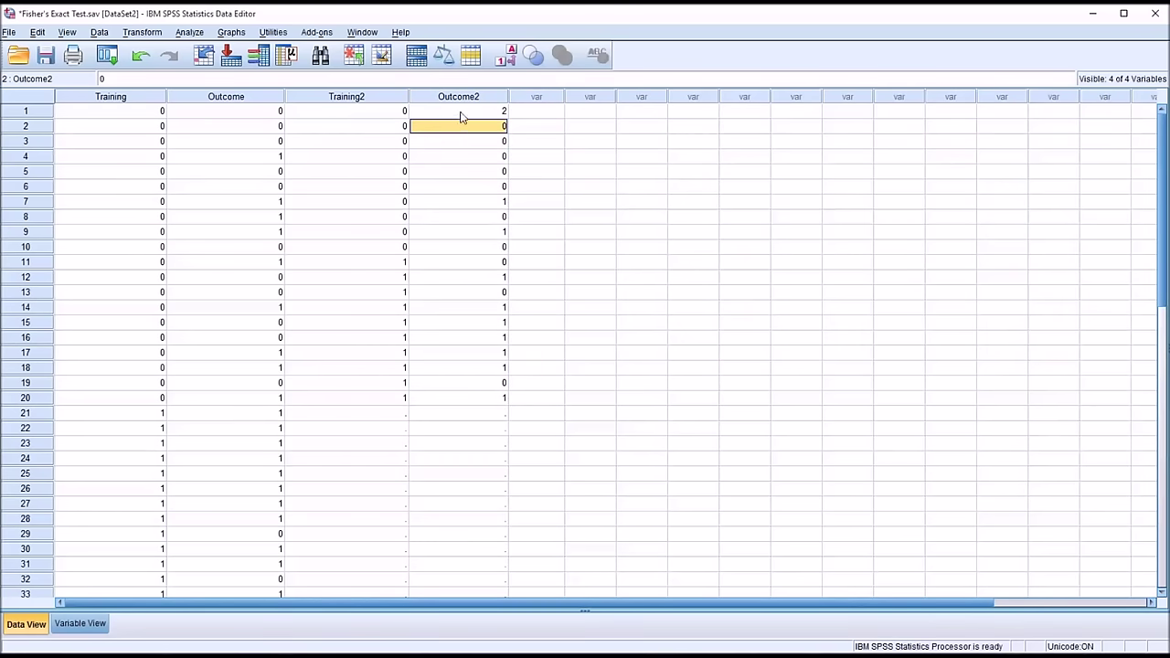
{"action": "left_click", "coordinate": [466, 113]}
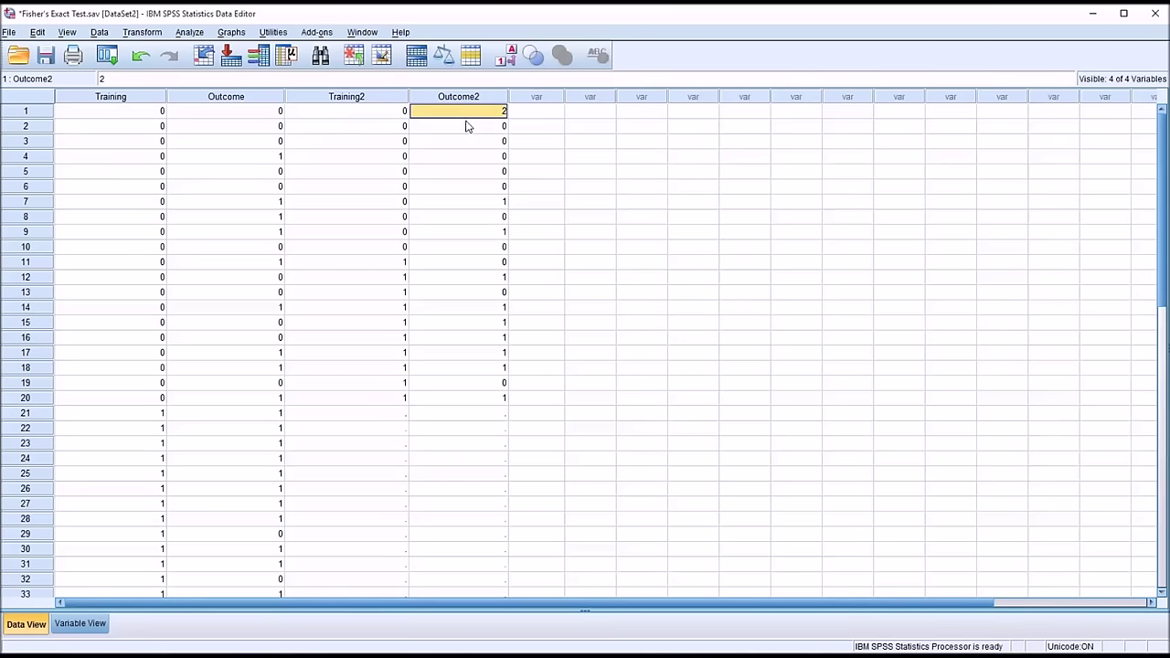
{"action": "left_click", "coordinate": [463, 128]}
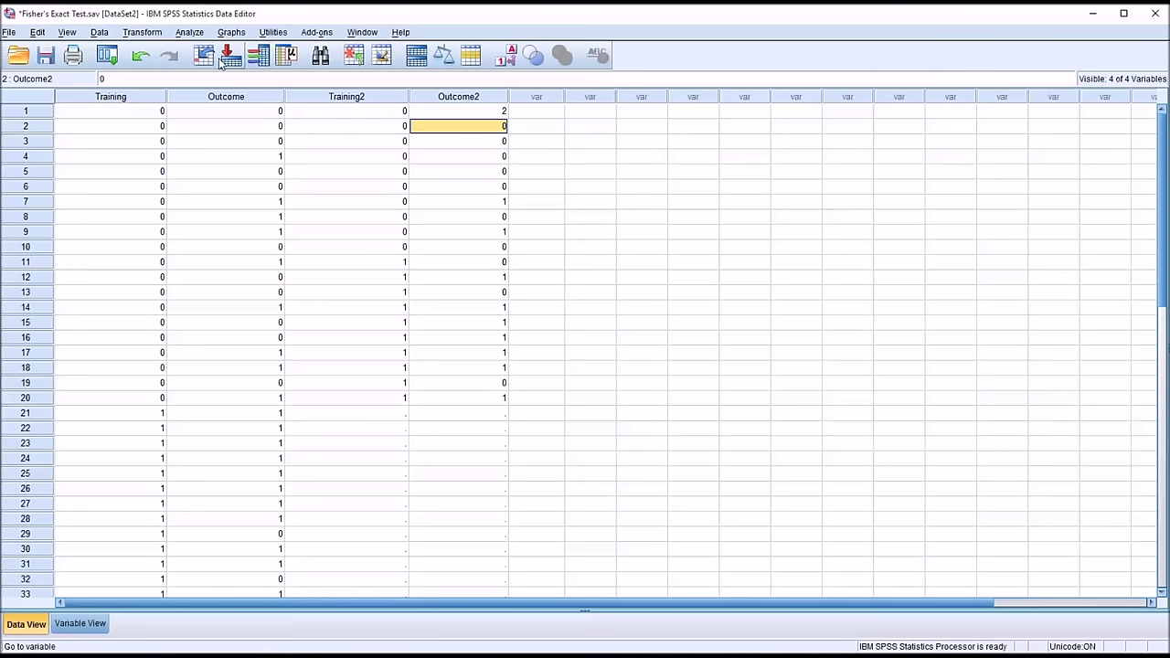
{"action": "left_click", "coordinate": [195, 36]}
{"action": "mouse_move", "coordinate": [216, 68]}
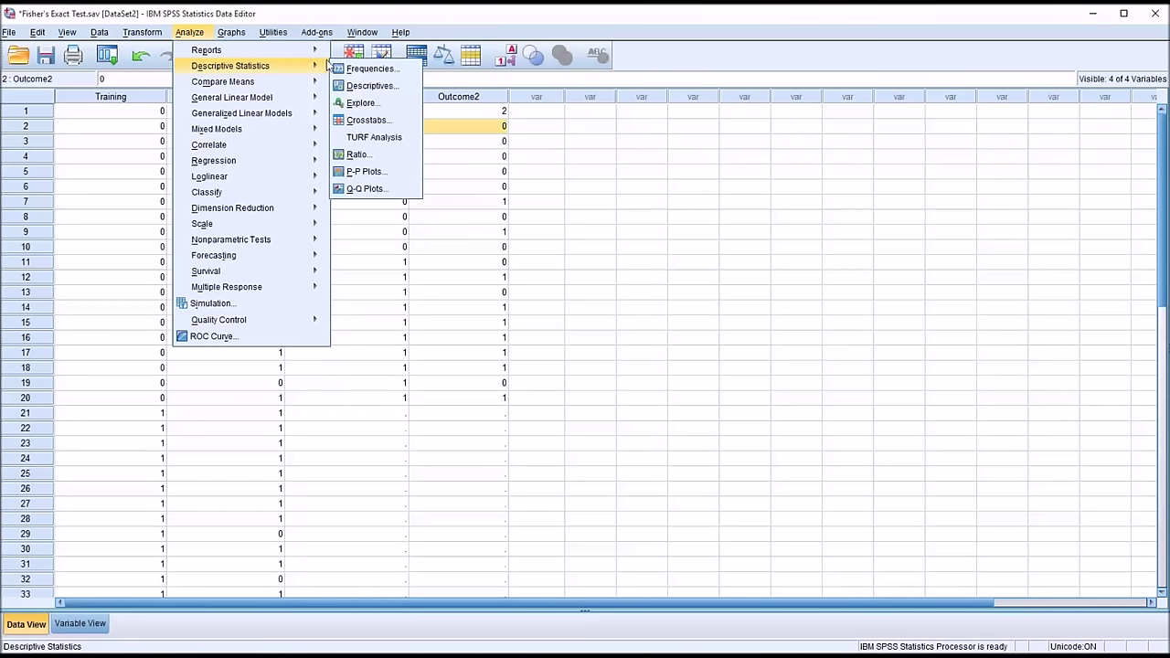
Rerun the Training2 × Outcome2 crosstab and check its chi-square result (Pearson 5.378, p = .068)
{"action": "left_click", "coordinate": [365, 120]}
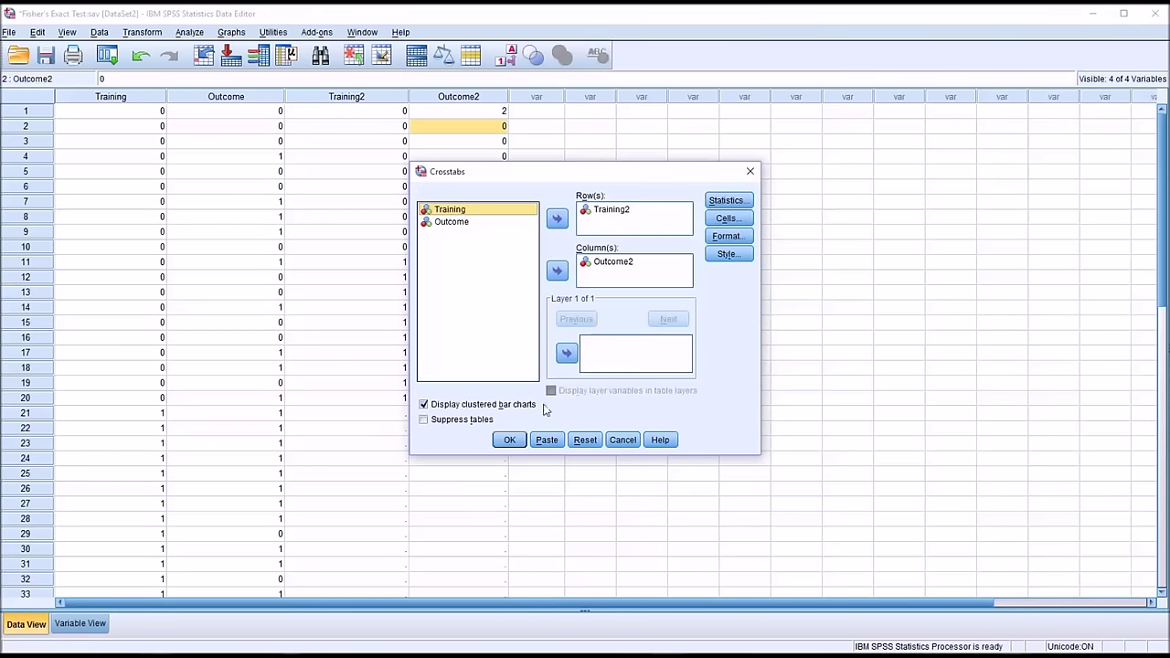
{"action": "left_click", "coordinate": [509, 440]}
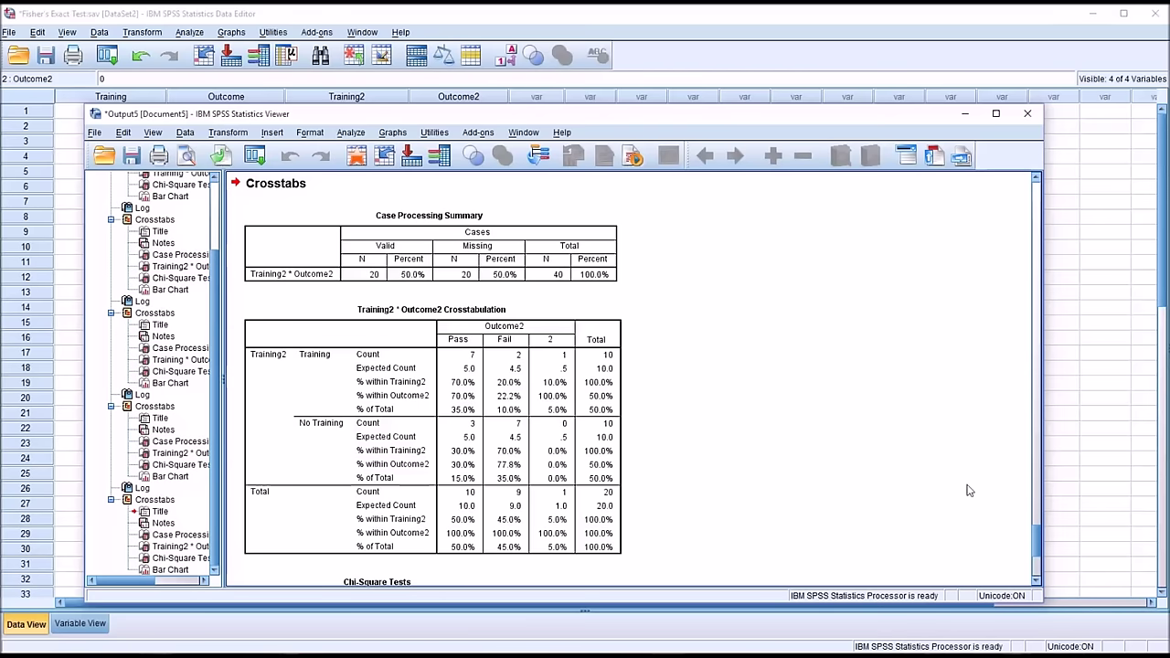
{"action": "left_click", "coordinate": [1038, 583]}
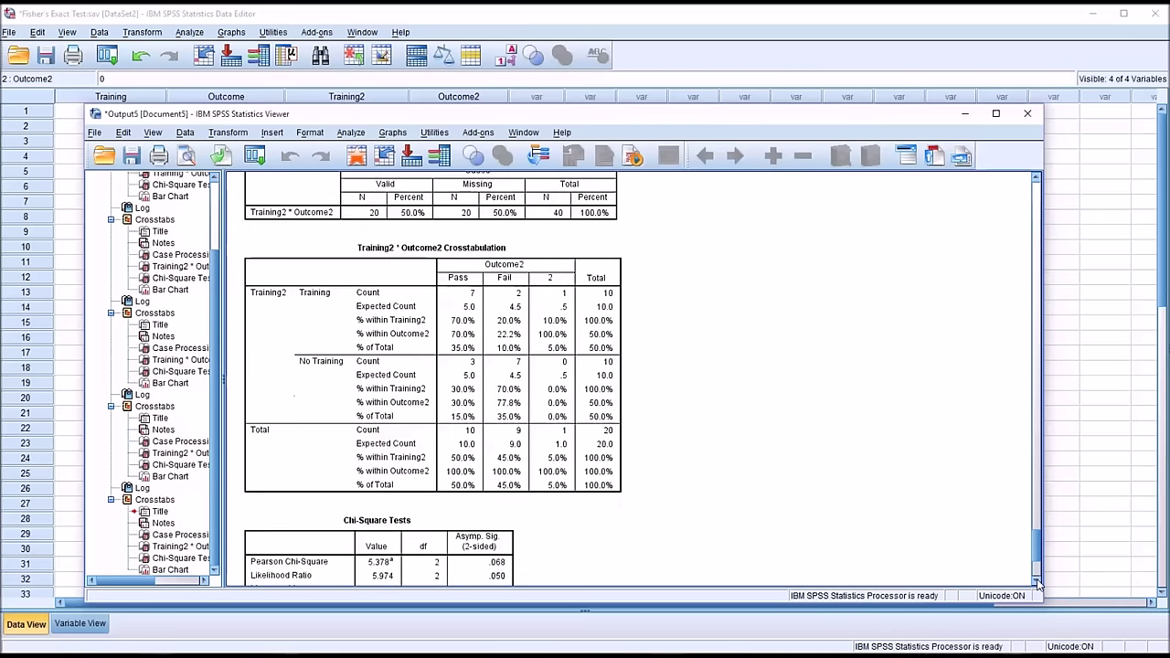
{"action": "left_click", "coordinate": [1037, 582]}
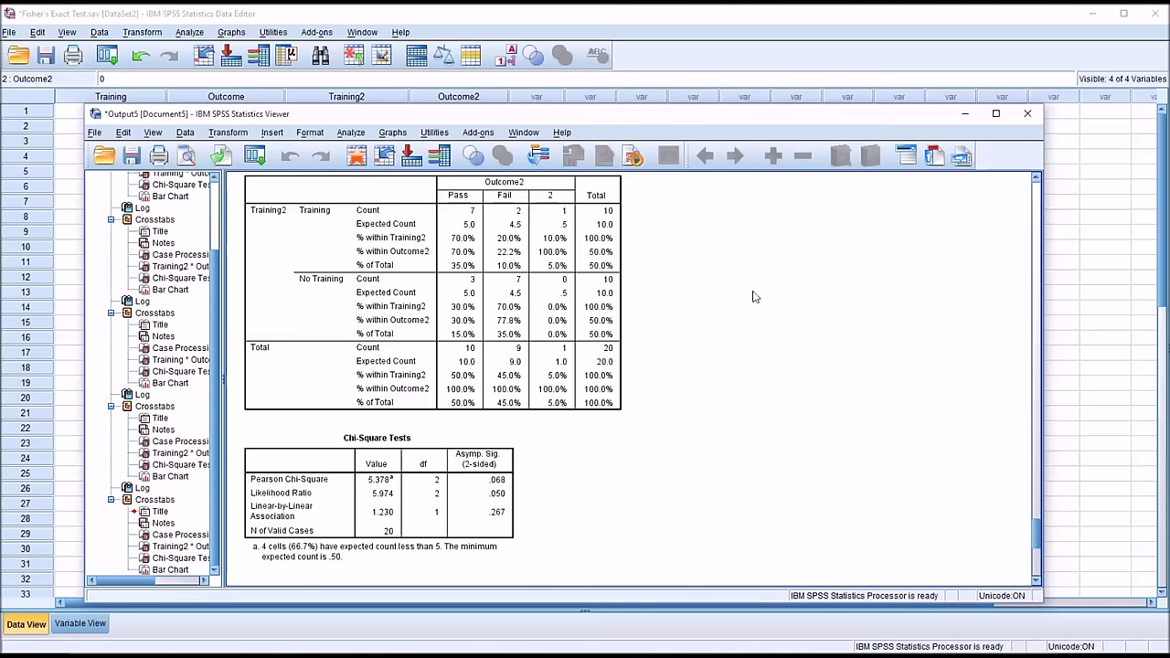
{"action": "left_click", "coordinate": [600, 22]}
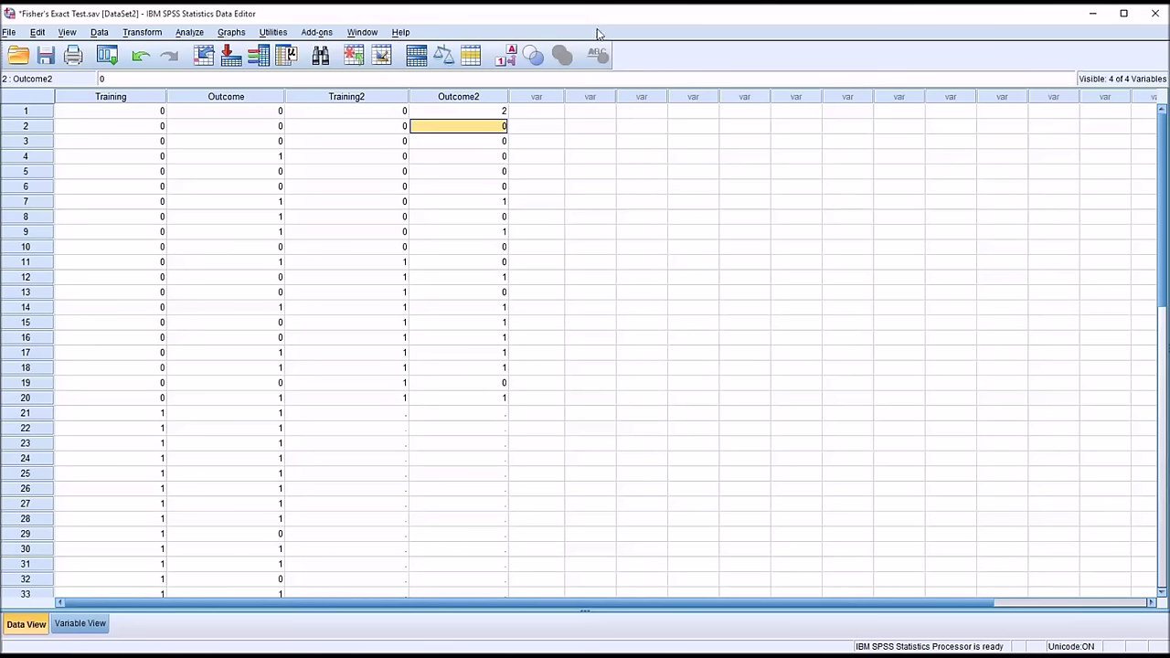
Change Outcome2 in row 1 from 2 back to 0
{"action": "left_click", "coordinate": [491, 111]}
{"action": "type", "text": "0"}
{"action": "left_click", "coordinate": [465, 139]}
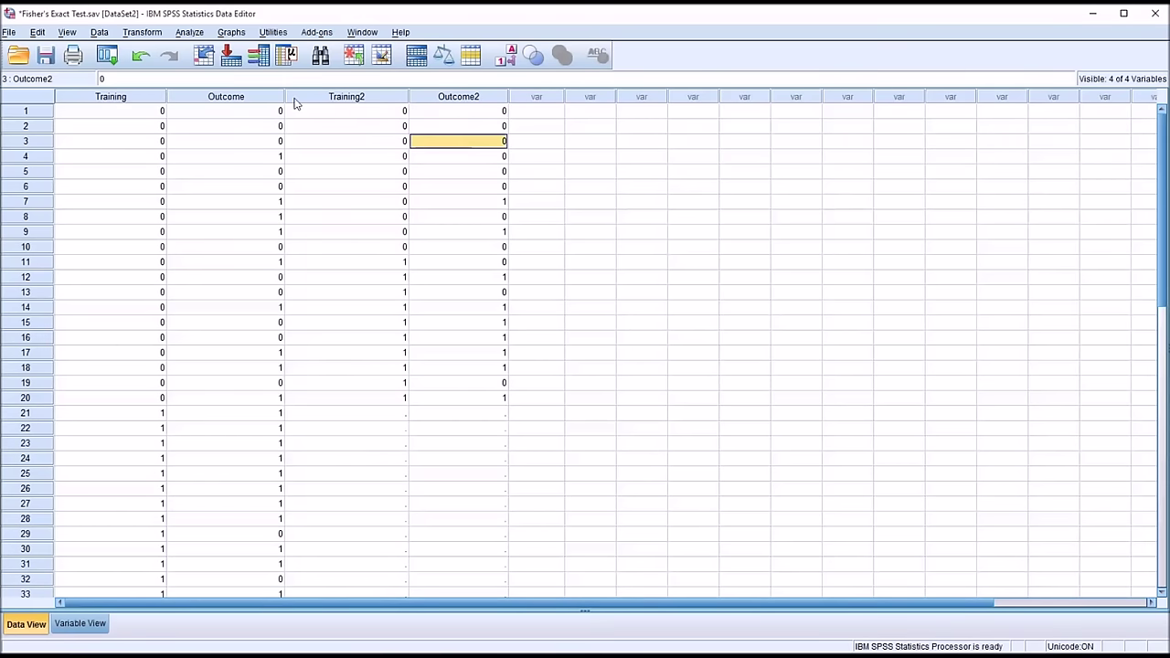
Rerun the crosstab and view Chi-Square Tests: Pearson 5.051, Fisher's exact .070 two-sided
{"action": "left_click", "coordinate": [190, 32]}
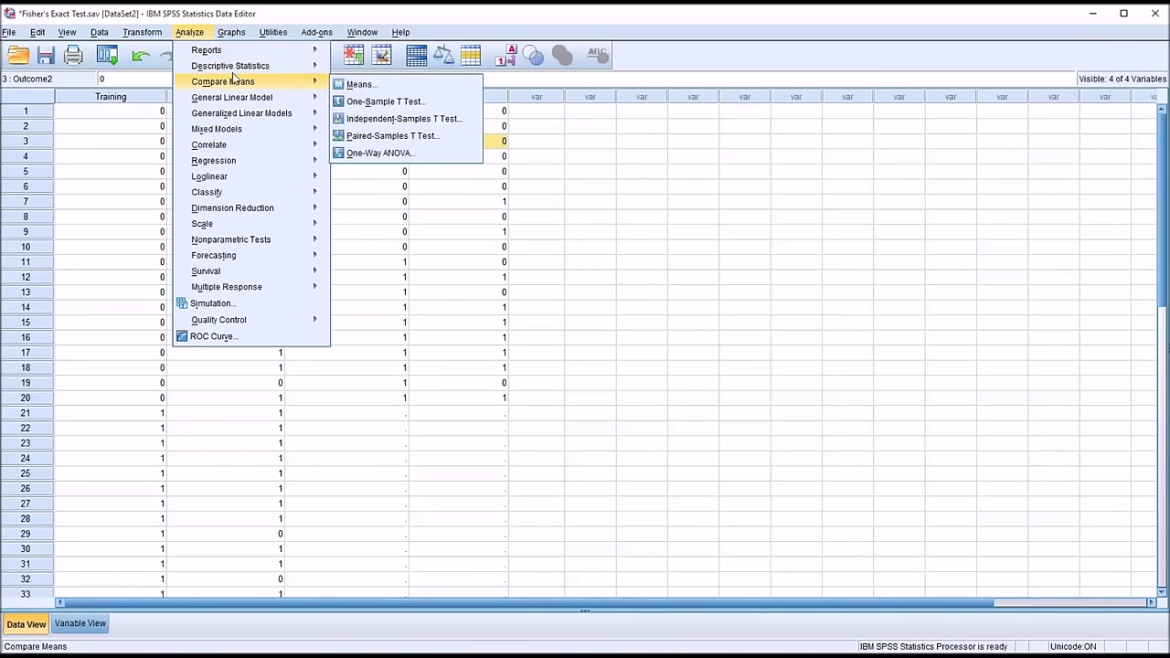
{"action": "mouse_move", "coordinate": [236, 68]}
{"action": "left_click", "coordinate": [357, 121]}
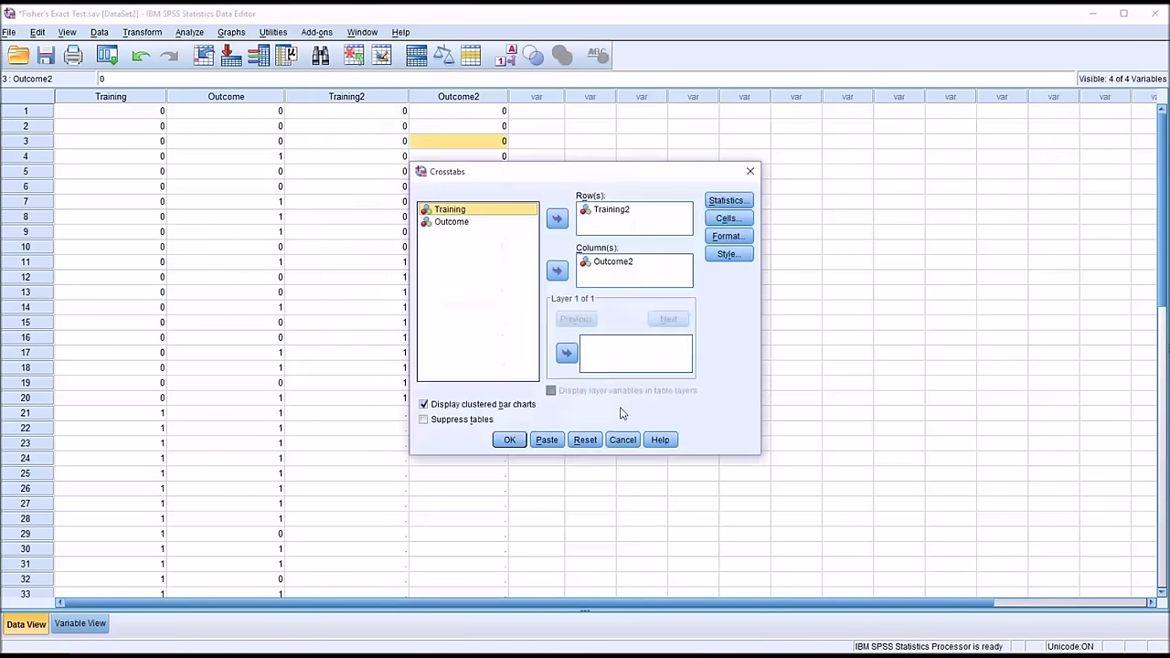
{"action": "left_click", "coordinate": [510, 440]}
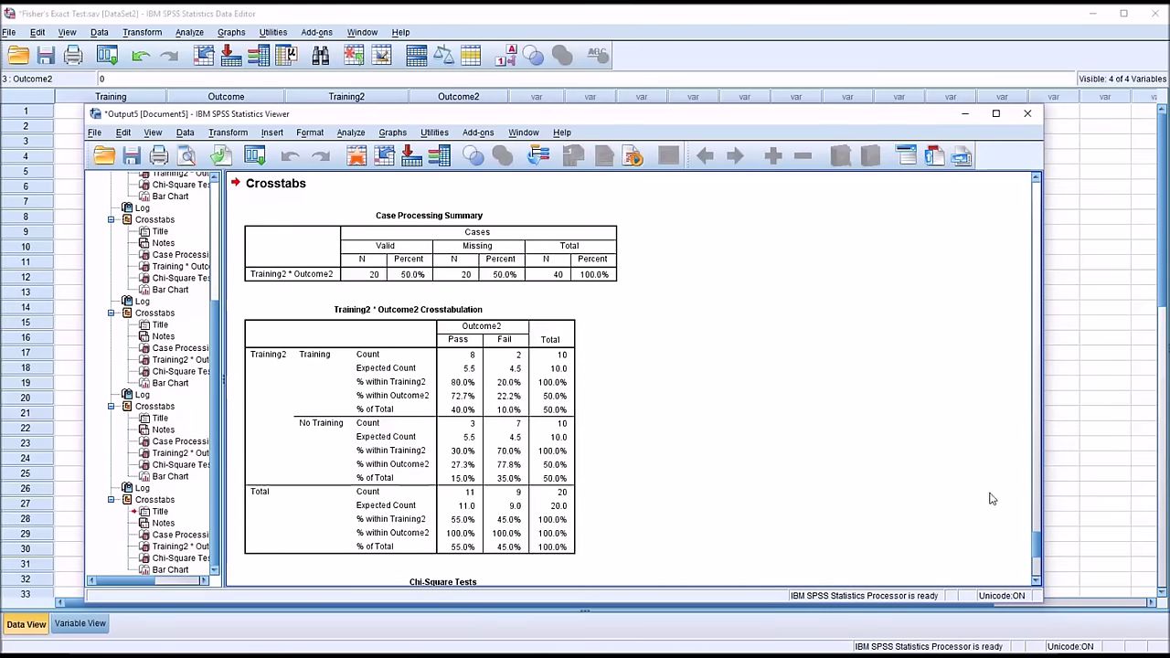
{"action": "scroll", "coordinate": [1038, 541], "scroll_direction": "down", "scroll_amount": 1}
{"action": "scroll", "coordinate": [1037, 542], "scroll_direction": "down", "scroll_amount": 4}
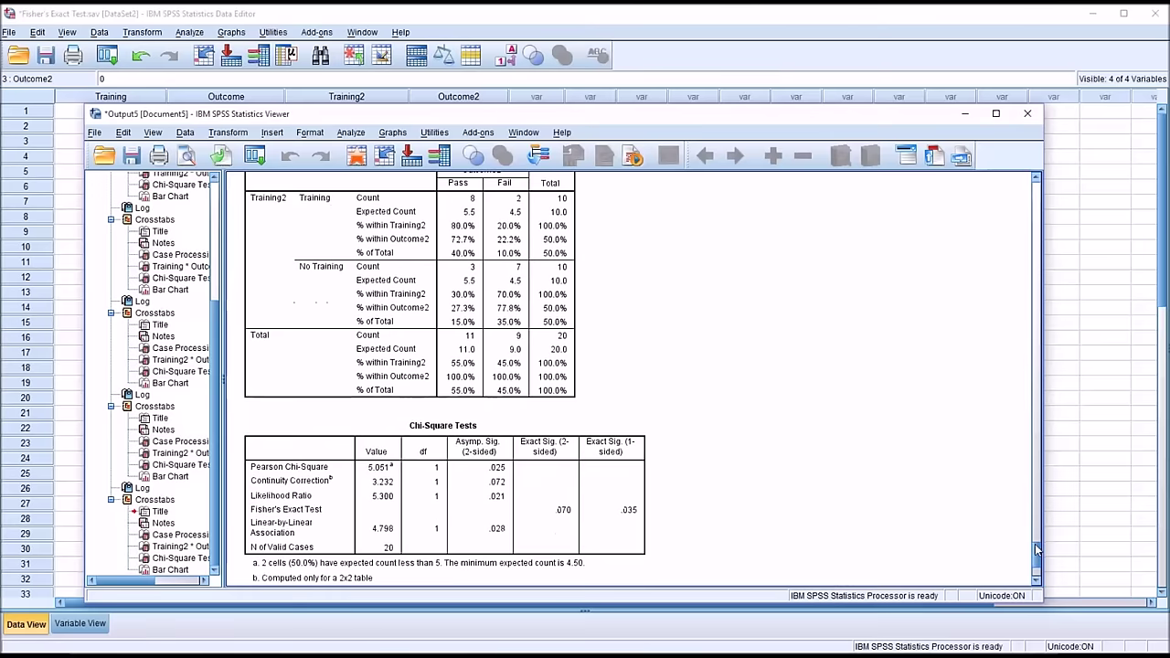